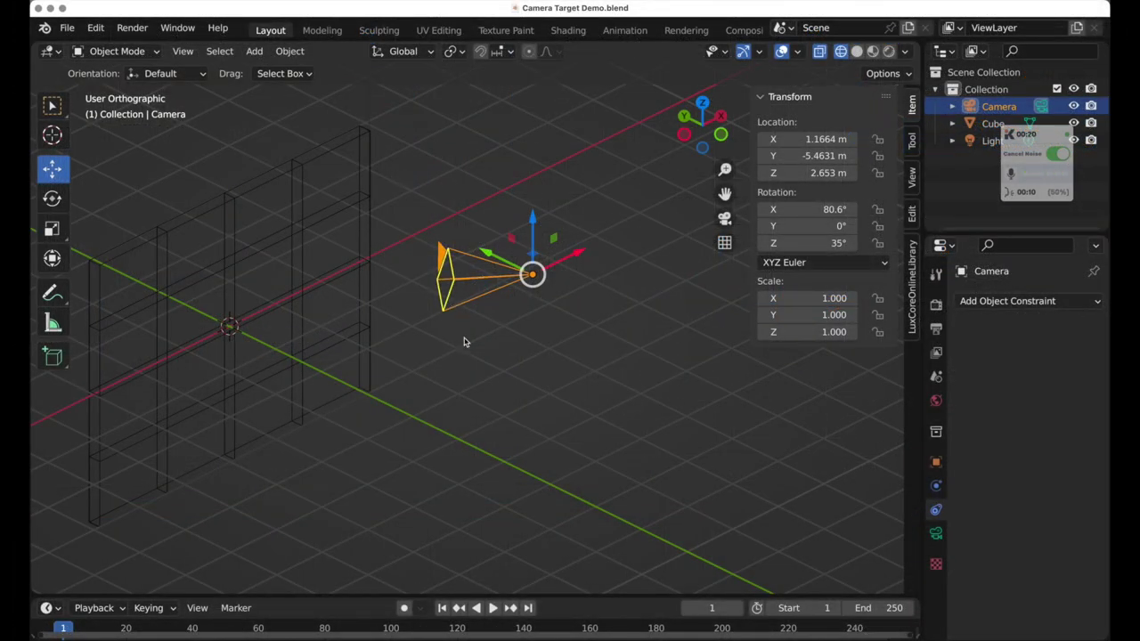
Step: Lower the camera along the Z axis to a height of about 1.83 m
click(288, 245)
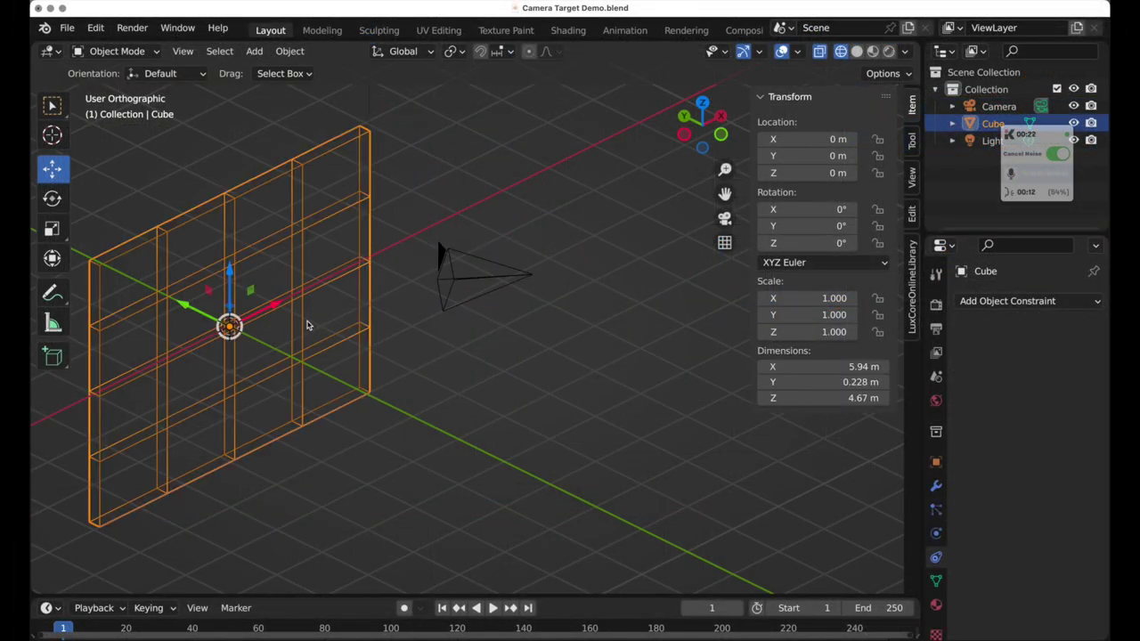
middle_drag(306, 326, 1076, 410)
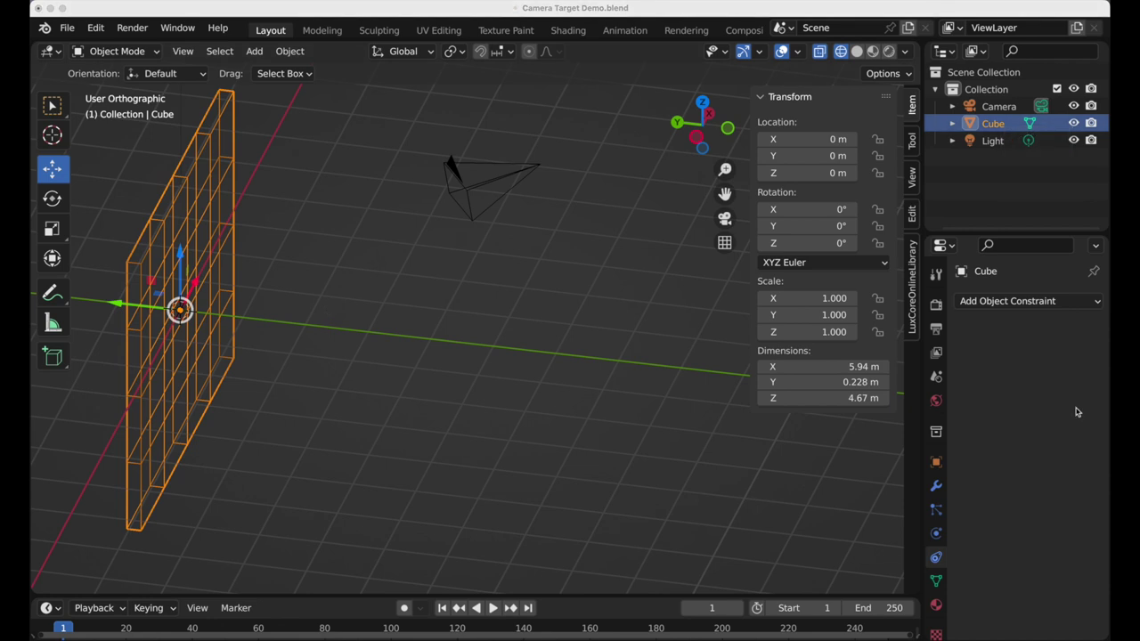
click(453, 175)
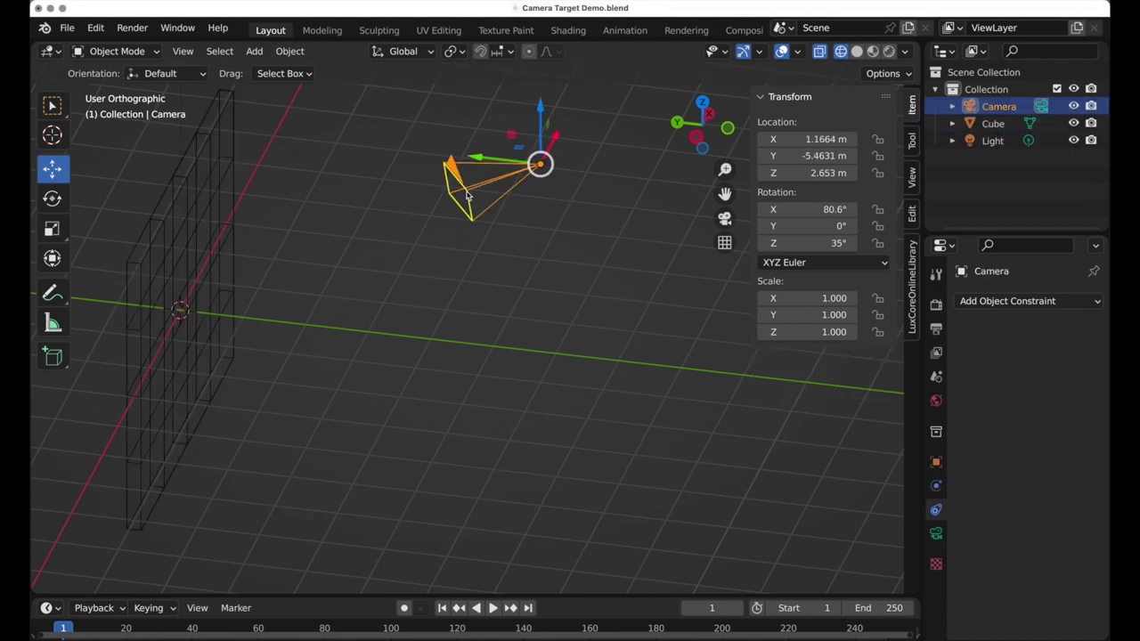
drag(541, 107, 546, 156)
middle_drag(562, 270, 514, 276)
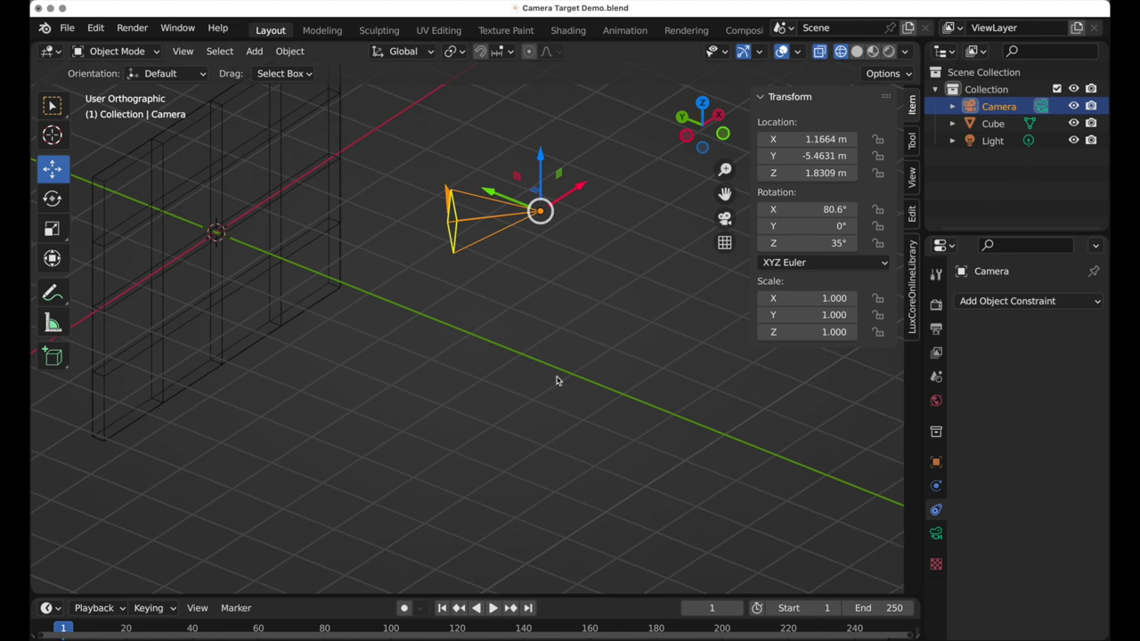
Step: Add a Plain Axes empty at the world origin and rename it Camera Target
key(shift+a)
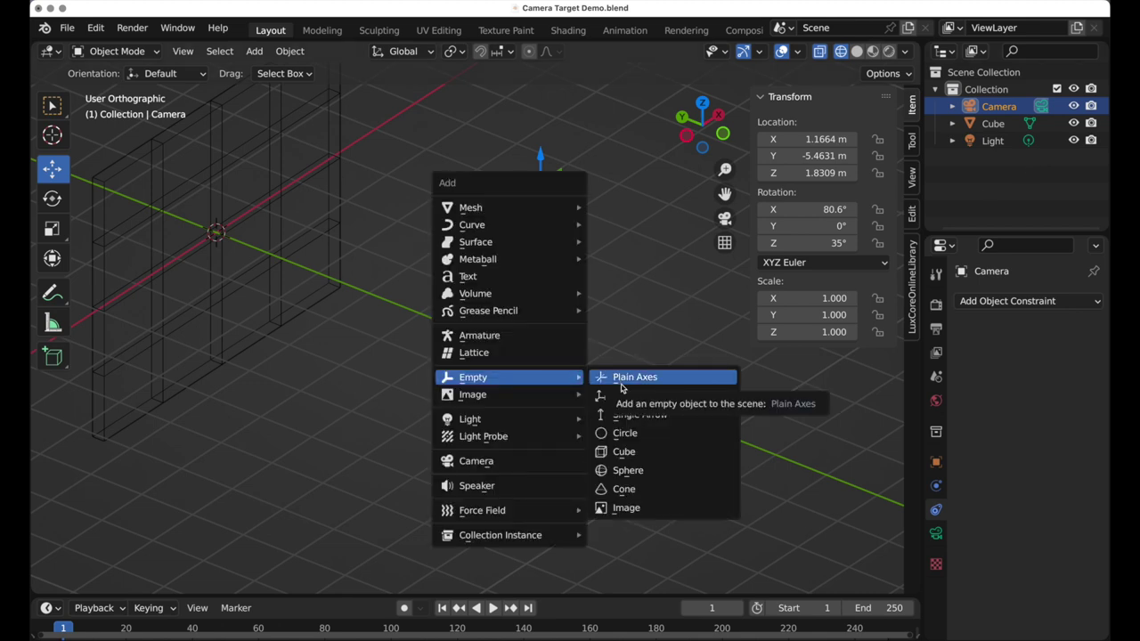
click(622, 381)
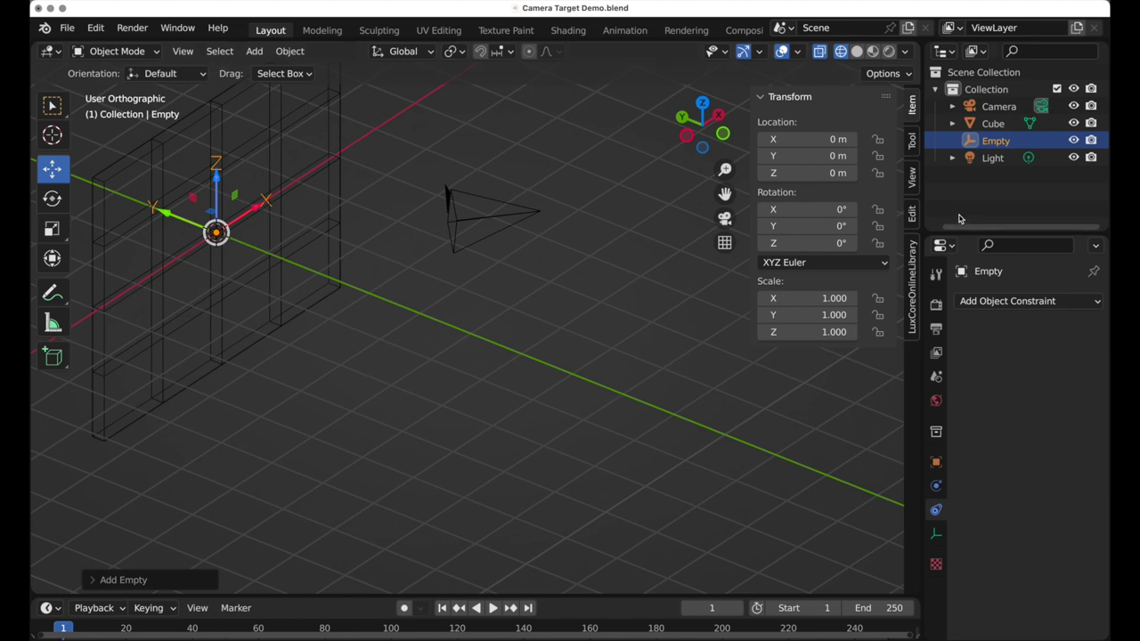
double_click(998, 140)
text(Camera Target)
key(Return)
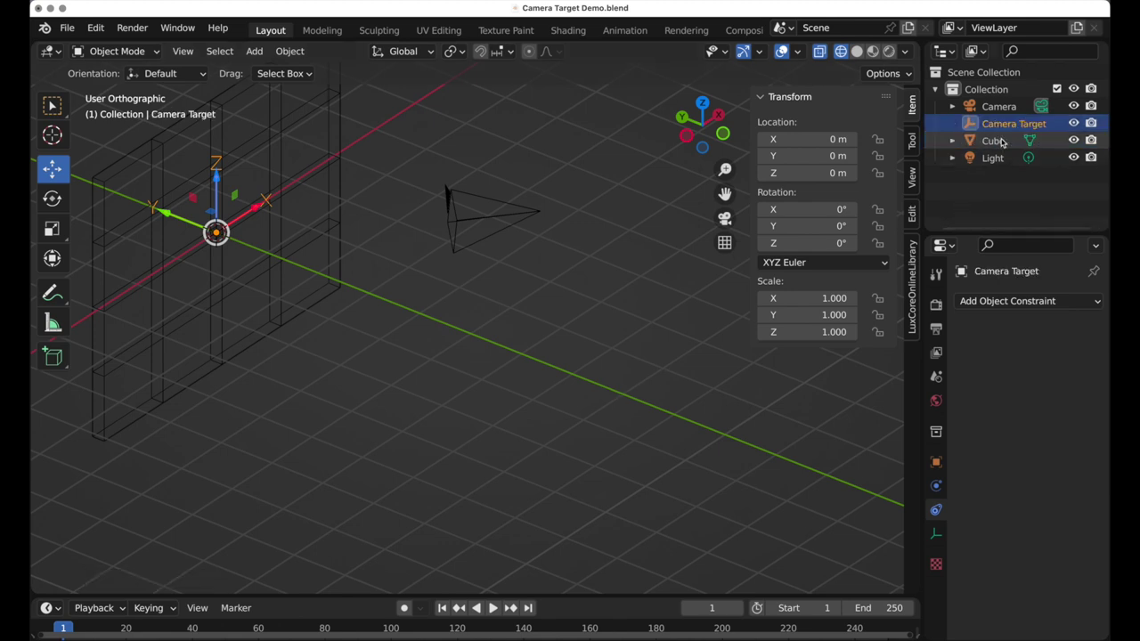
Step: Add a Track To constraint to the camera with the Camera Target empty as its target
click(530, 218)
scroll(537, 300, up, 3)
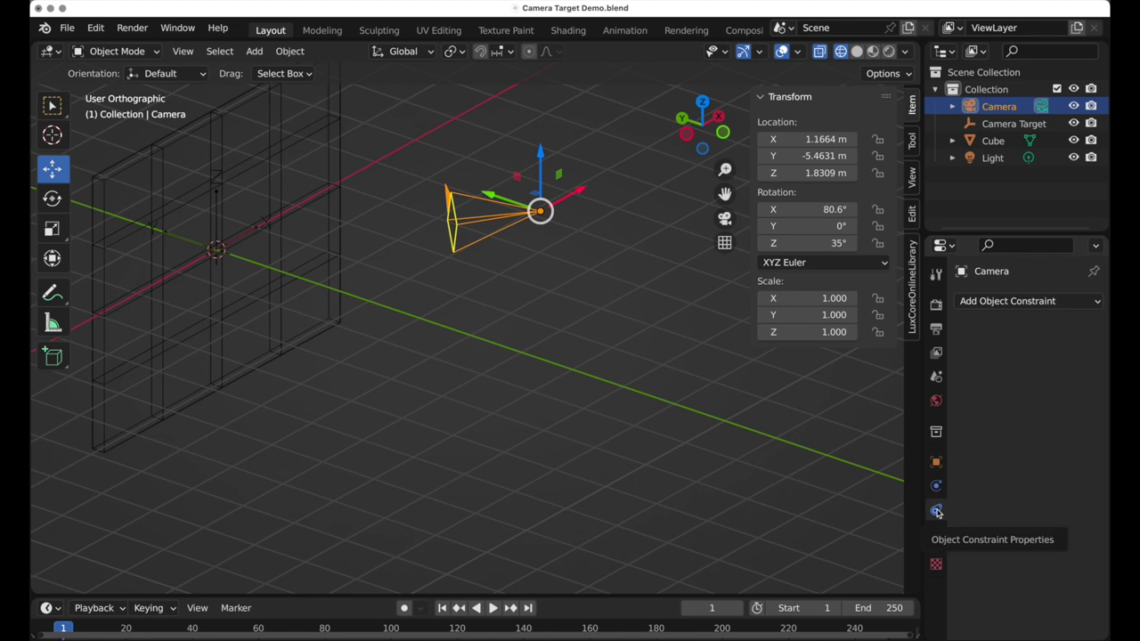
click(995, 302)
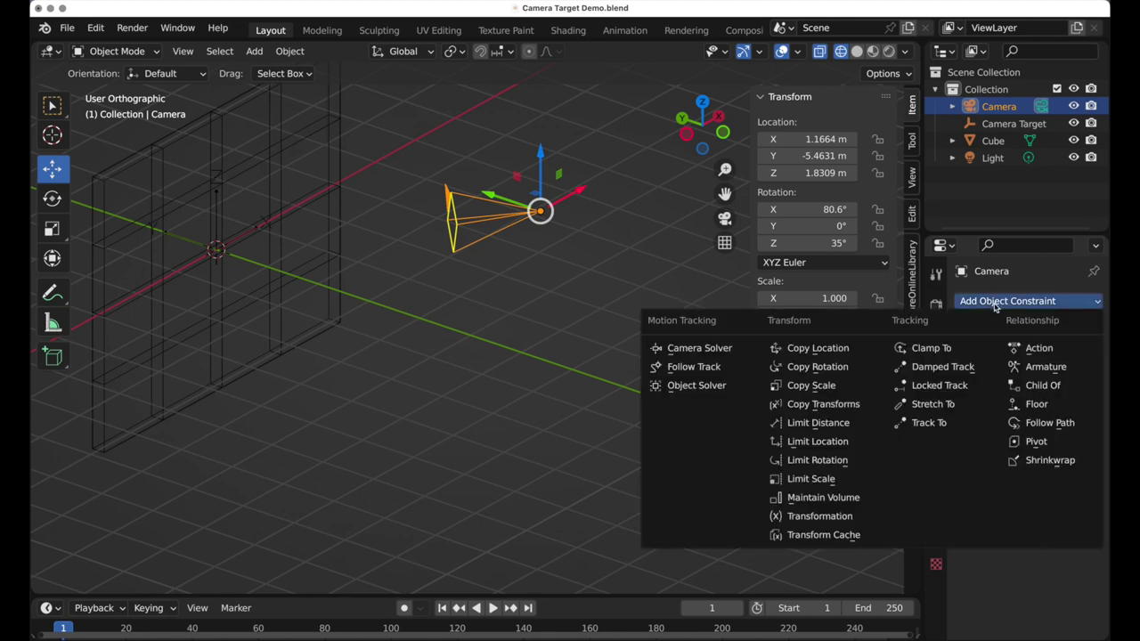
click(929, 423)
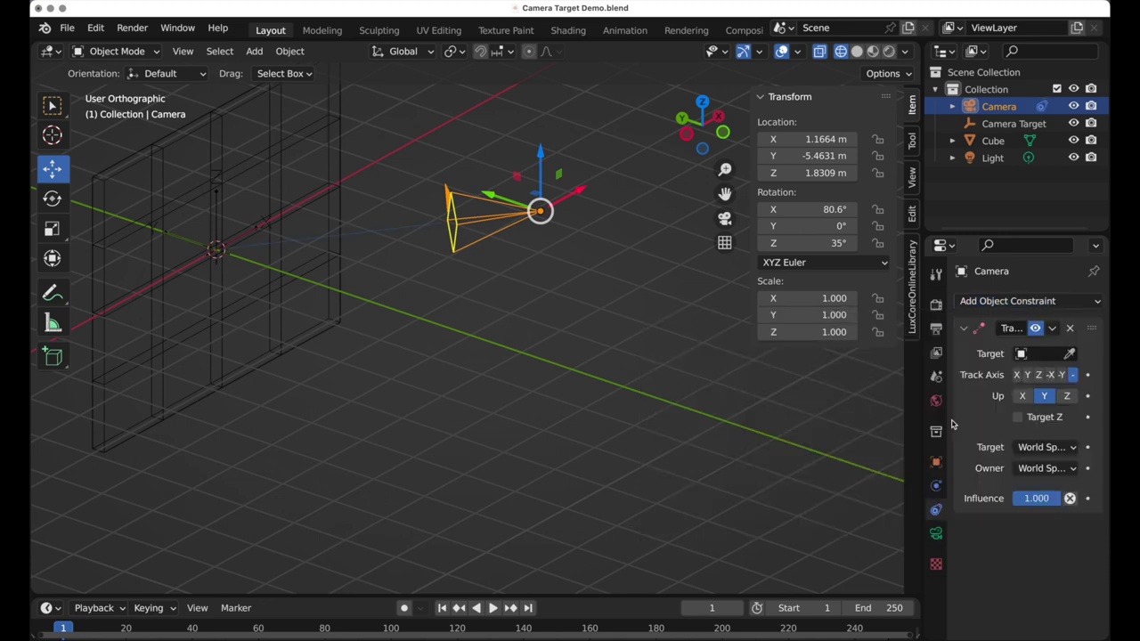
click(1072, 354)
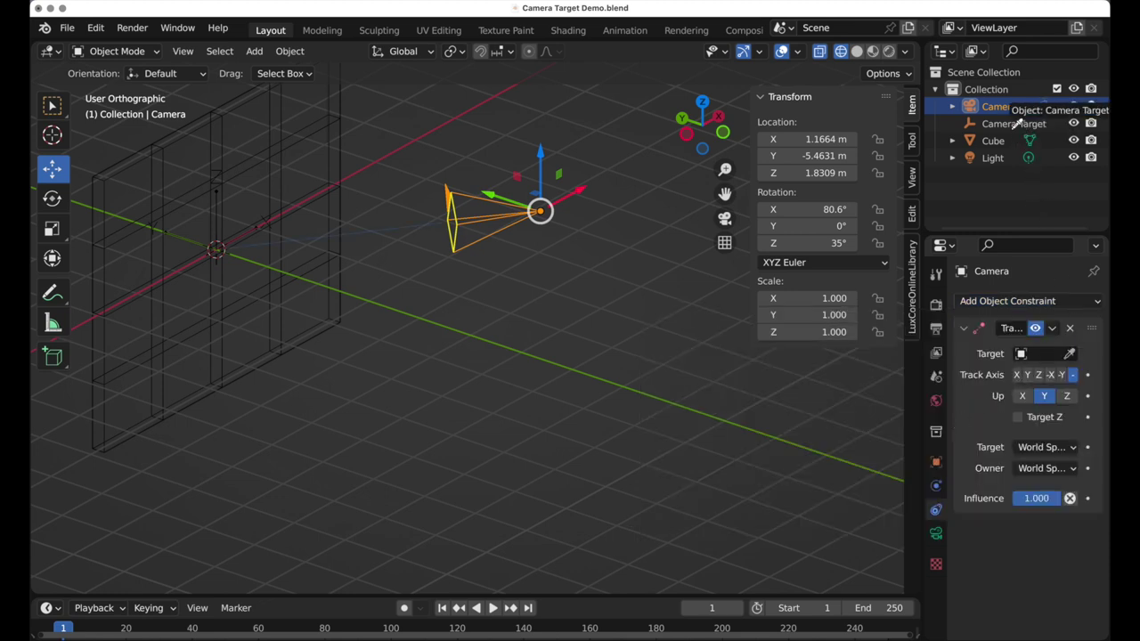
click(1015, 123)
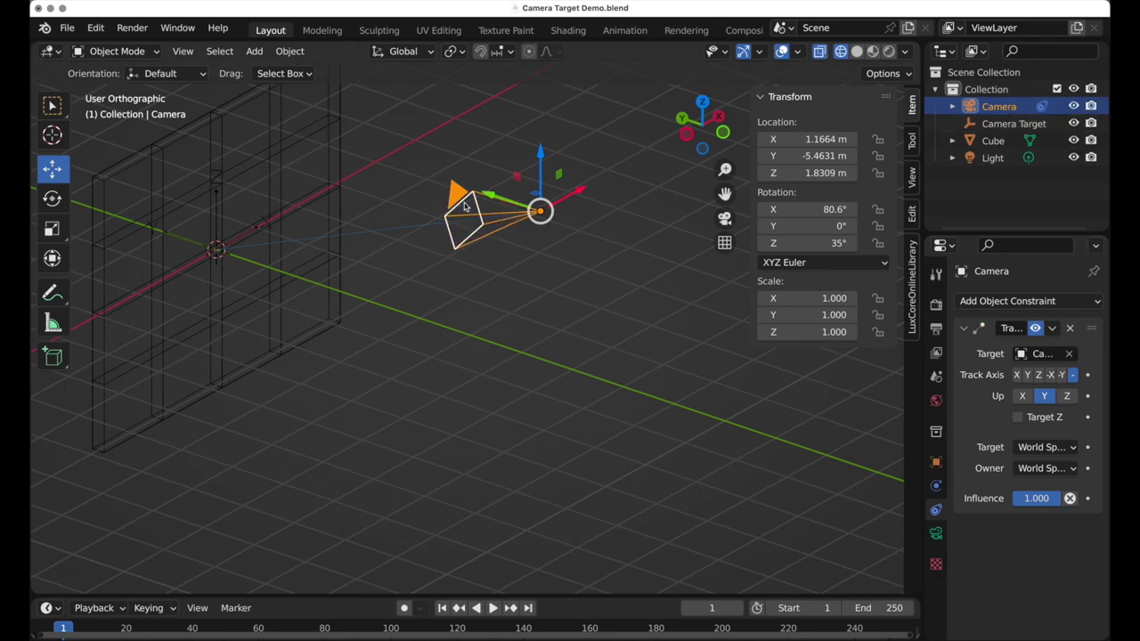
Step: Set the camera's X location to 0 m
middle_drag(486, 324, 509, 362)
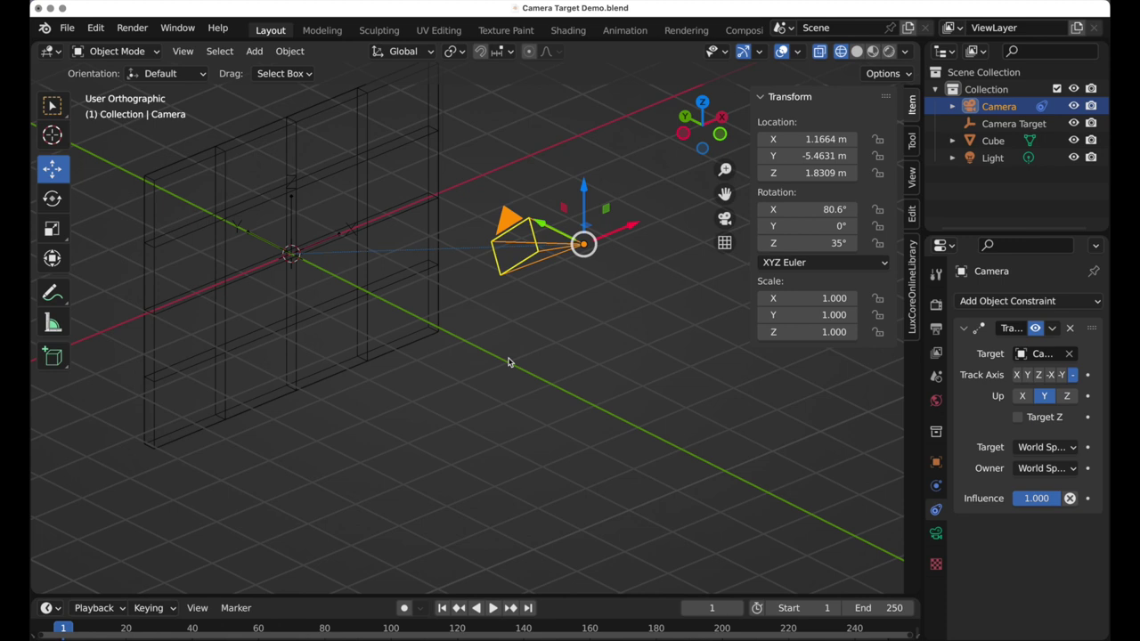
click(971, 127)
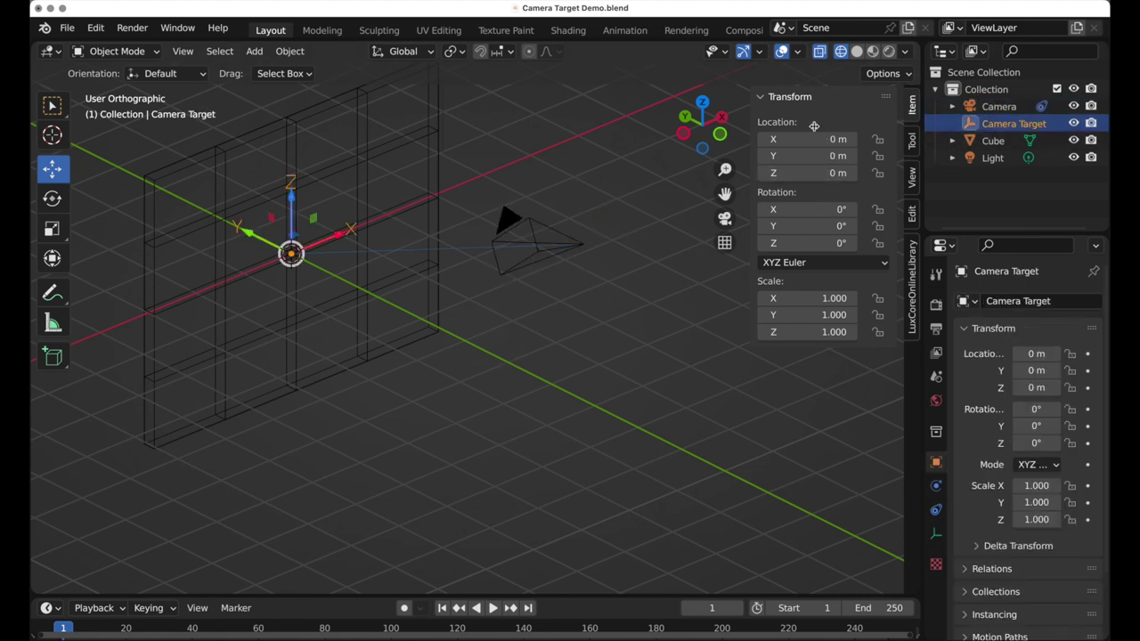
middle_drag(542, 297, 496, 389)
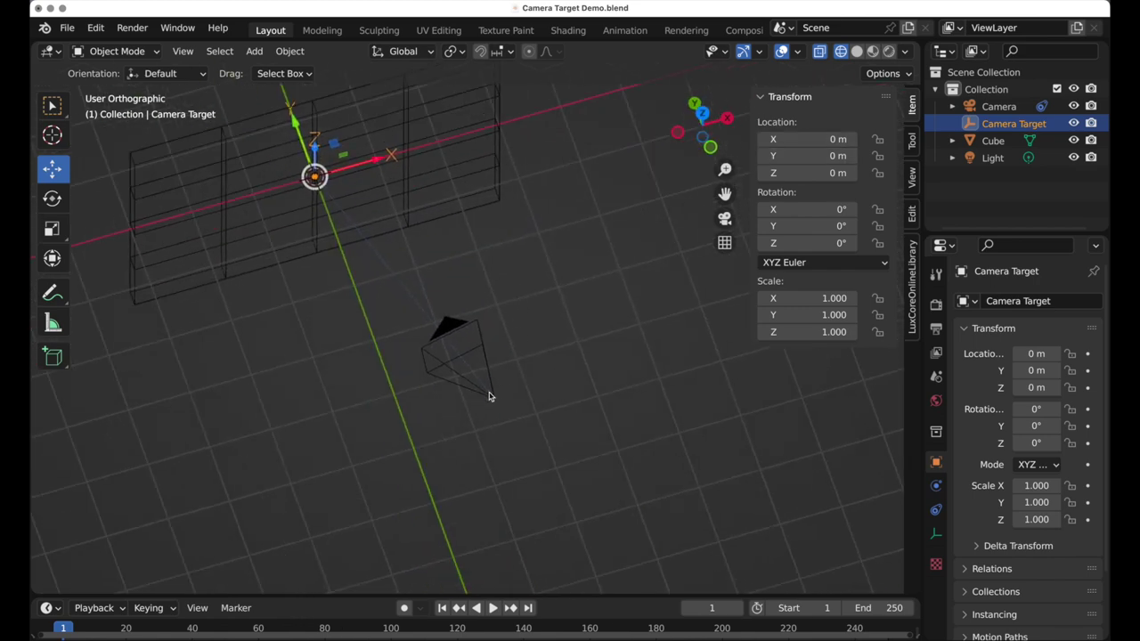
click(491, 395)
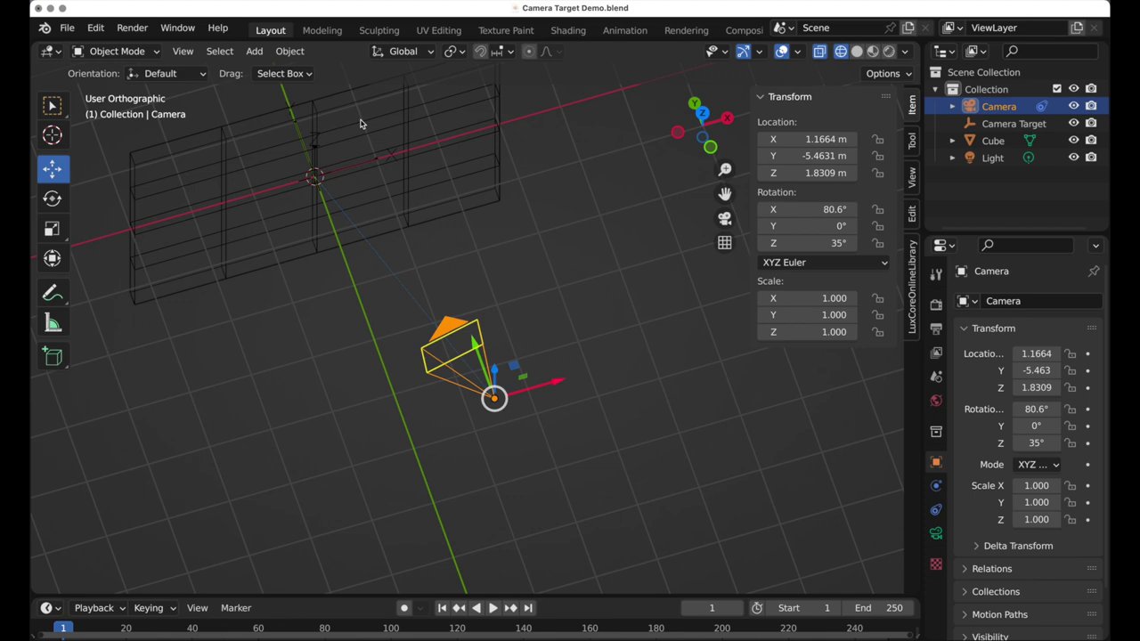
click(833, 138)
text(0)
key(Return)
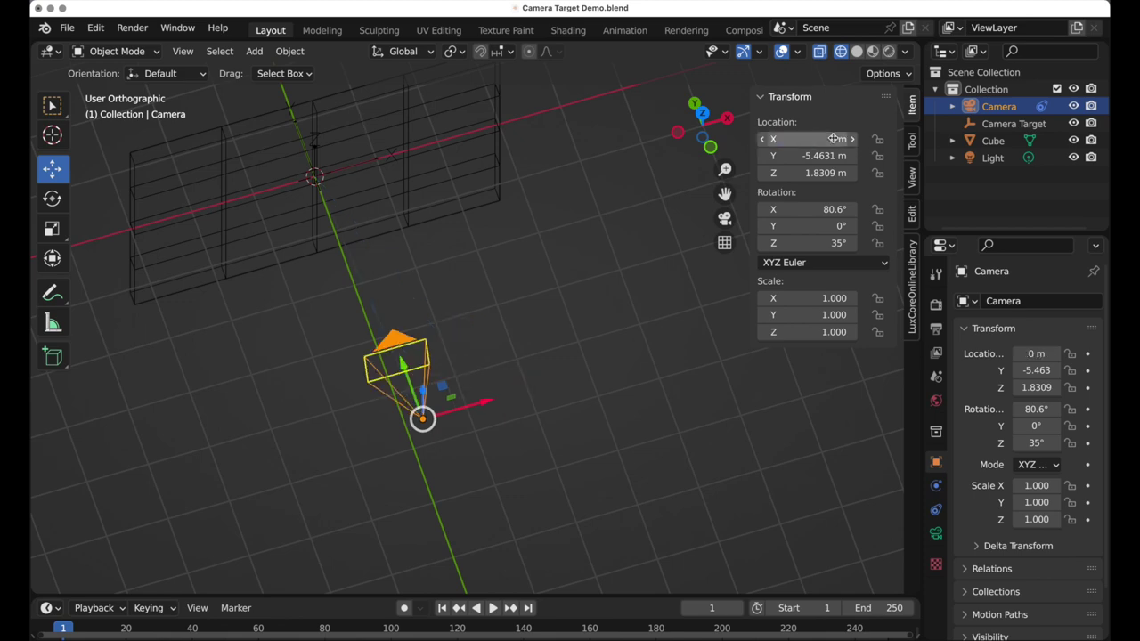
Step: Set the camera's Z location to 0 m, working in the left orthographic view
click(680, 136)
shift+scroll(580, 278, left, 5)
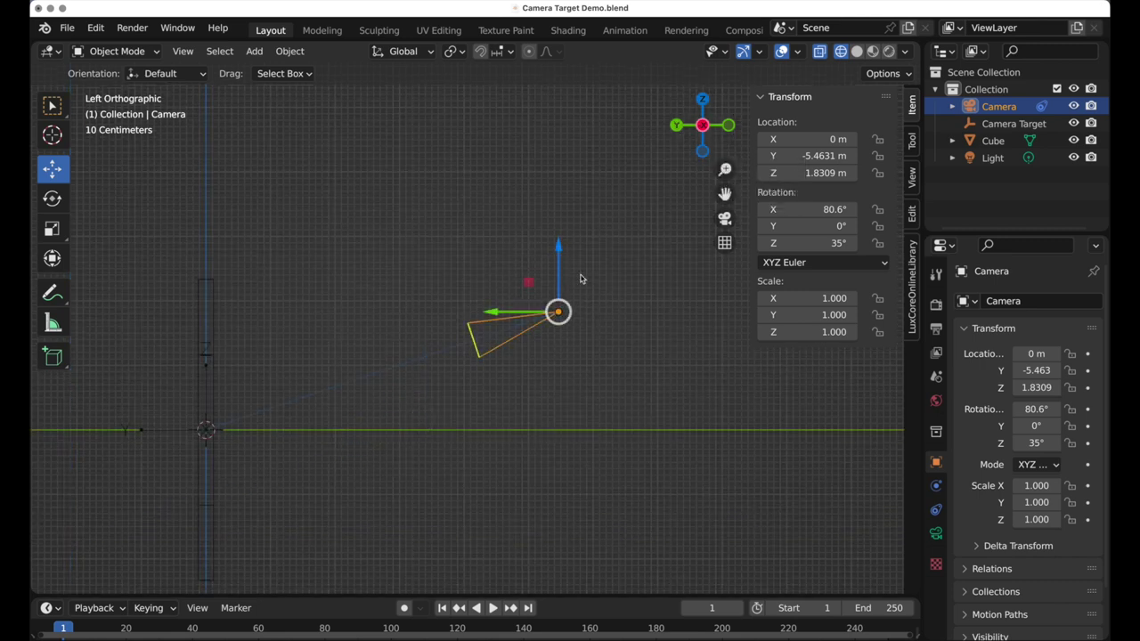
click(804, 173)
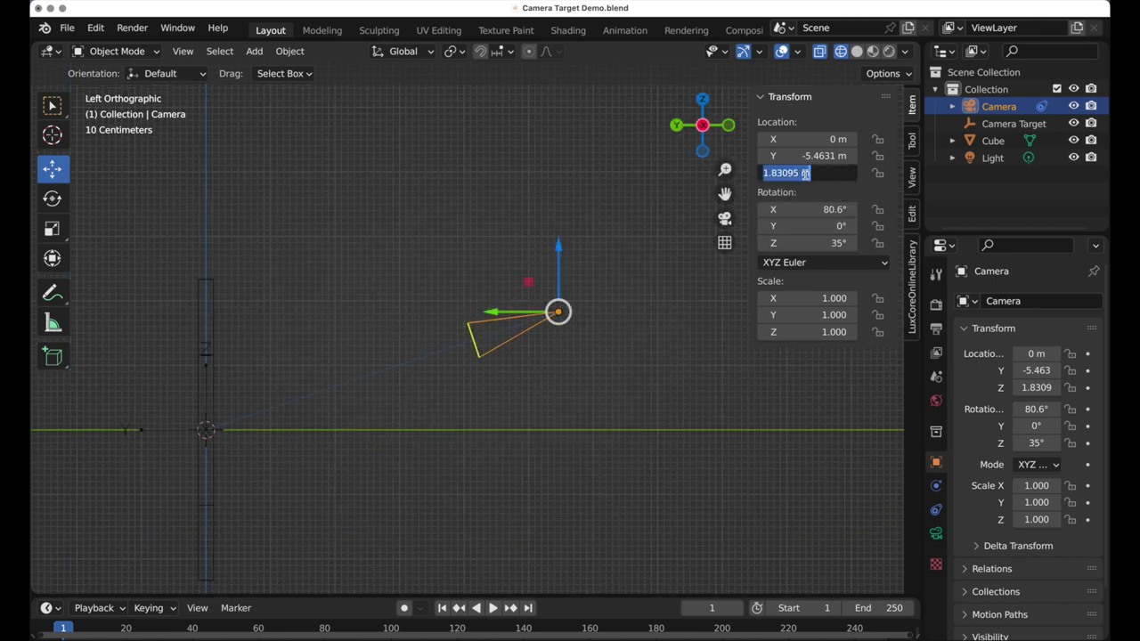
text(0)
key(Return)
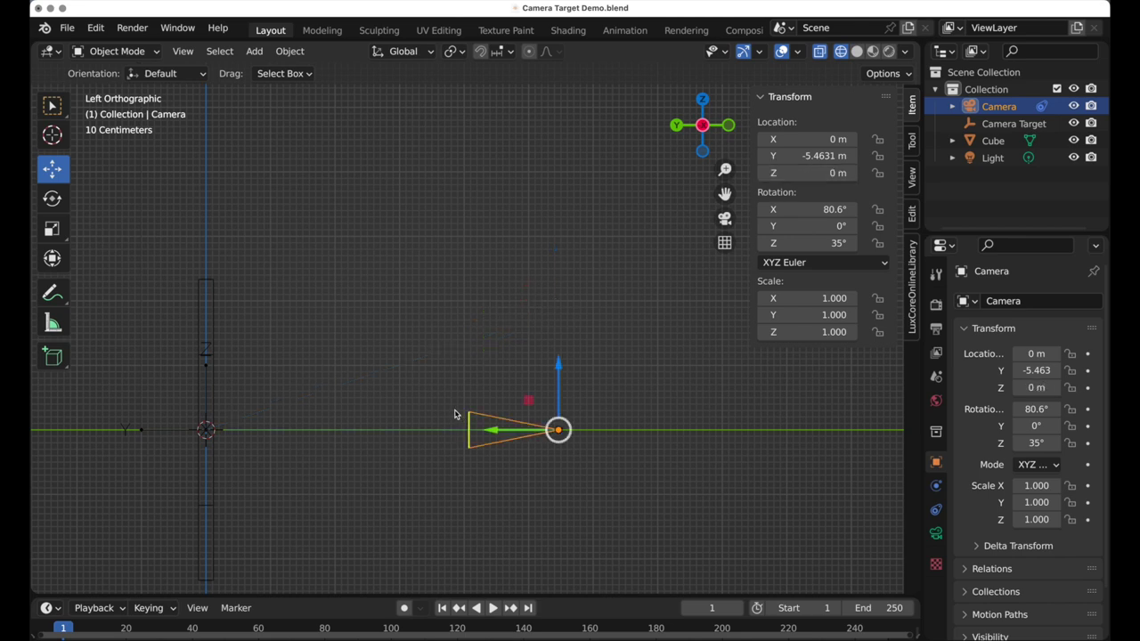
Step: Raise the camera and the Camera Target empty together by about 1.08 m along the Z axis
mouse_move(454, 412)
middle_down()
mouse_move(372, 475)
mouse_move(450, 427)
middle_up()
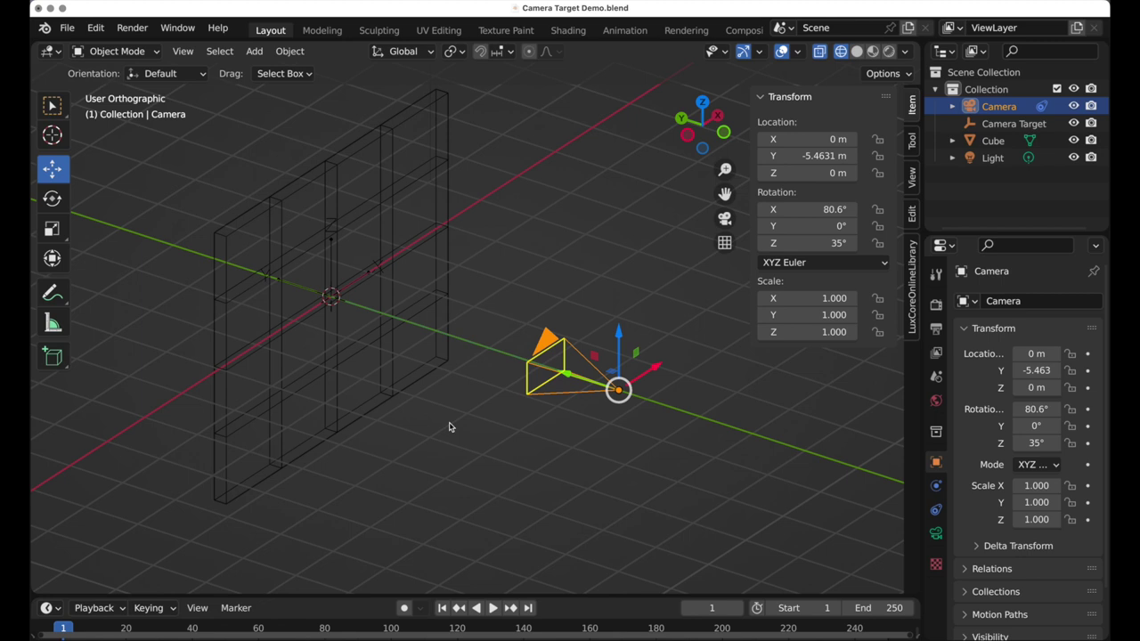
shift+click(995, 123)
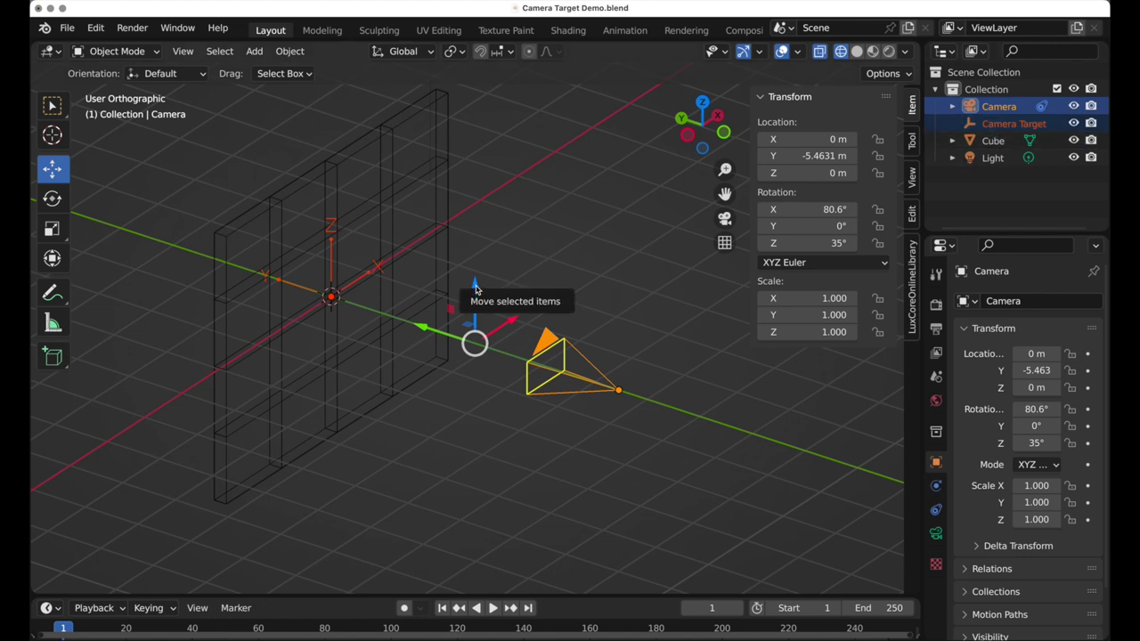
drag(475, 283, 499, 183)
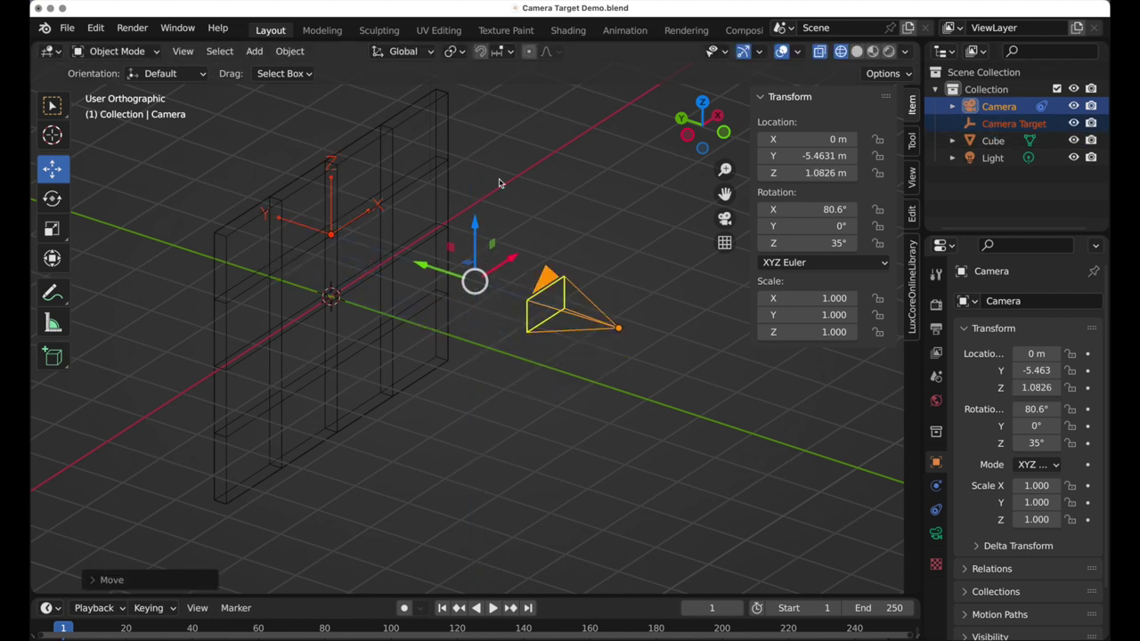
Step: Try moving only the Camera Target empty along the X axis, and undo the move
click(303, 228)
drag(369, 217, 428, 200)
key(ctrl+z)
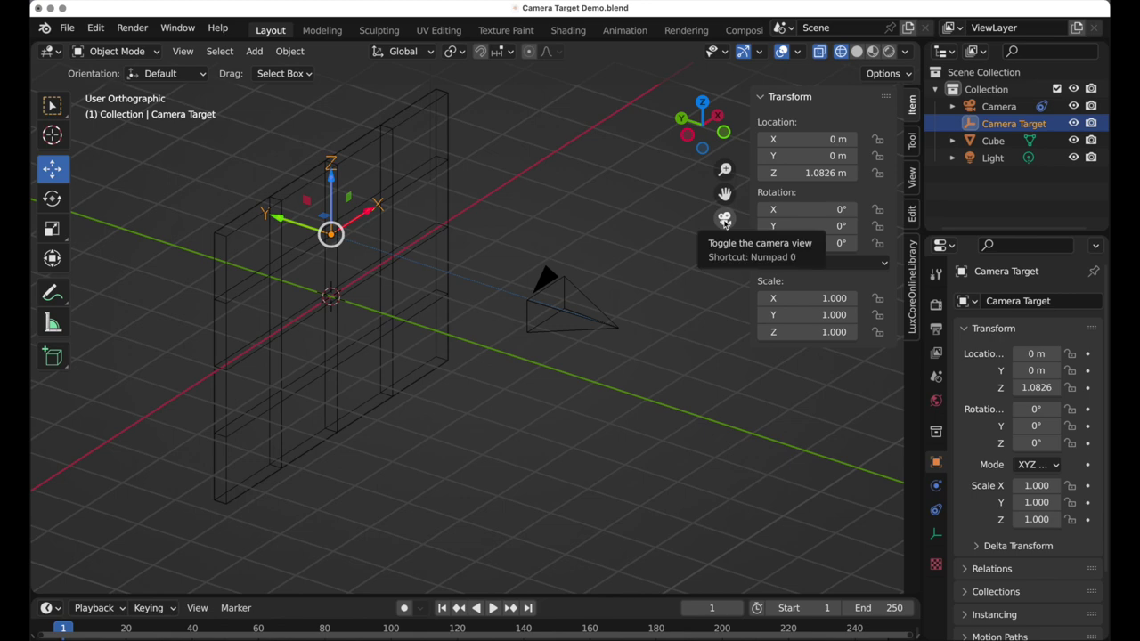
Step: Look through the camera while shifting the Camera Target empty in the negative X direction, and undo the shift
click(724, 221)
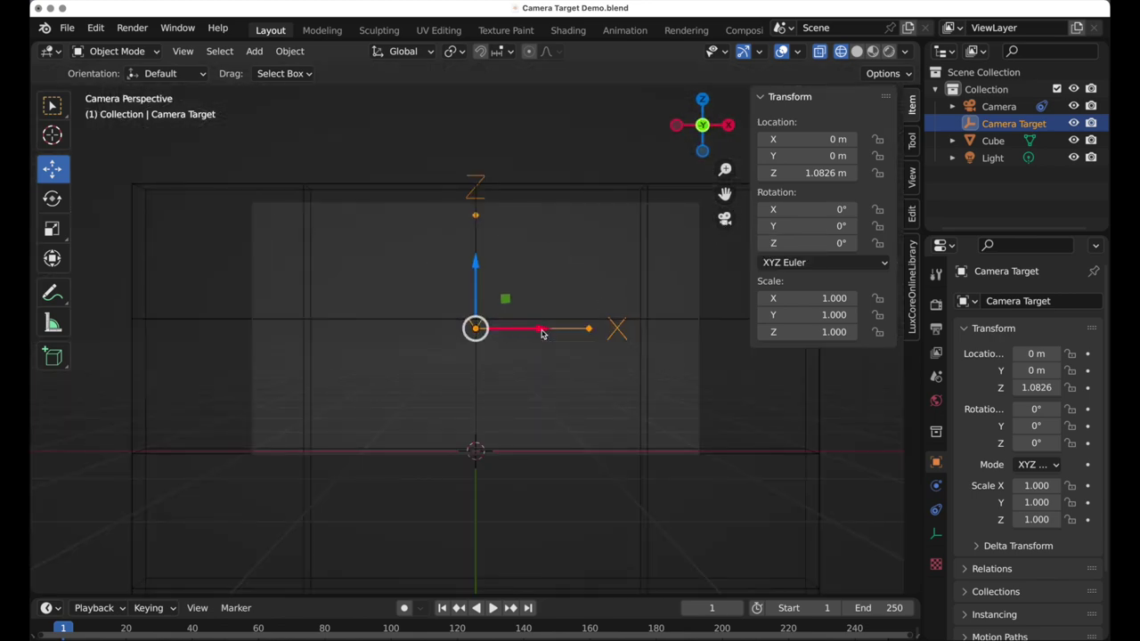
drag(541, 333, 403, 334)
key(ctrl+z)
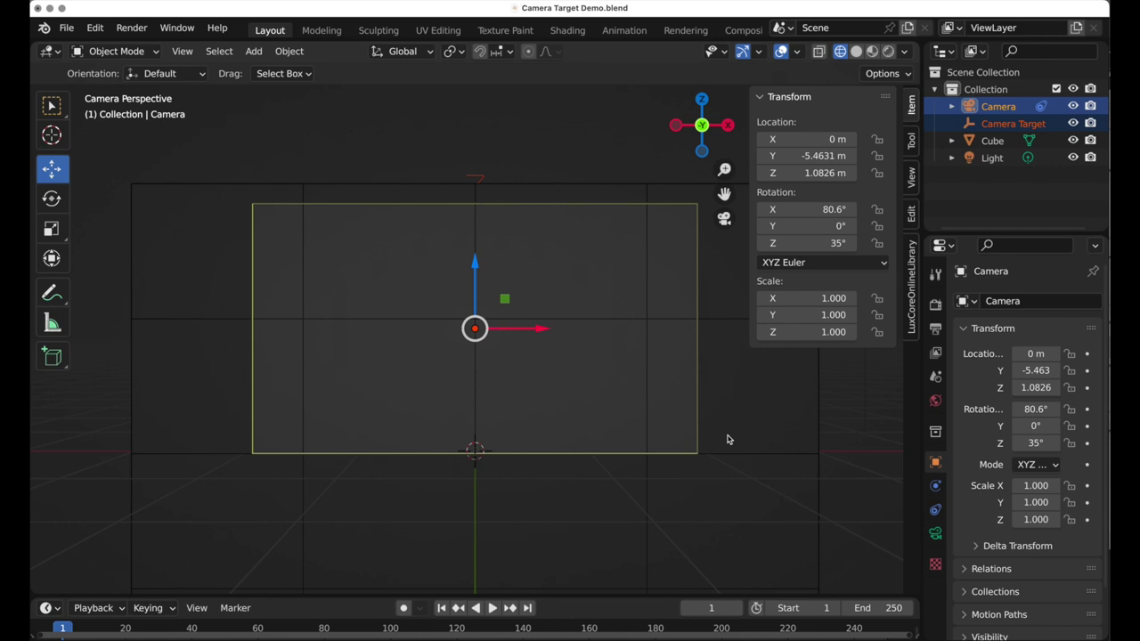
Step: Open Table Setting.blend from the Frame Offset folder without saving the changes to the current file
click(66, 27)
click(78, 66)
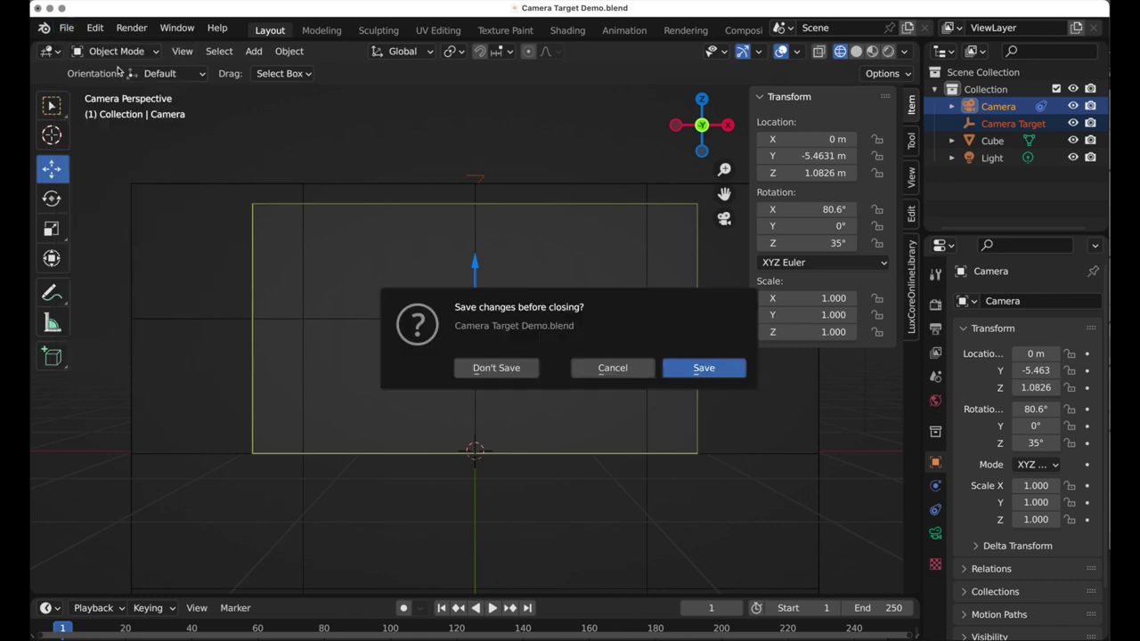
click(496, 368)
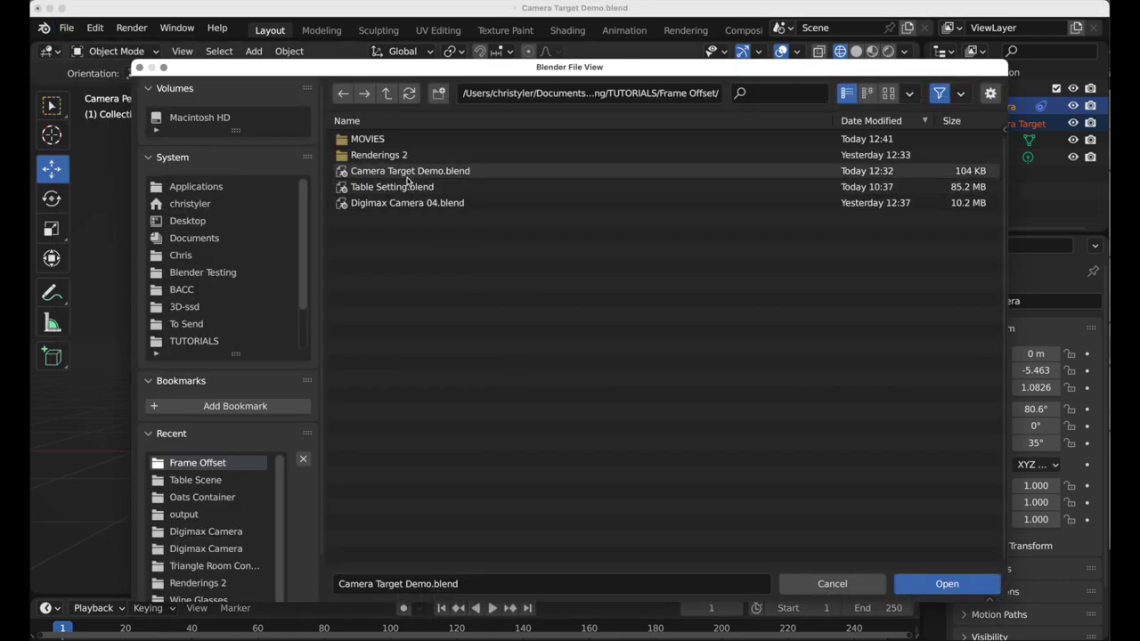
double_click(405, 187)
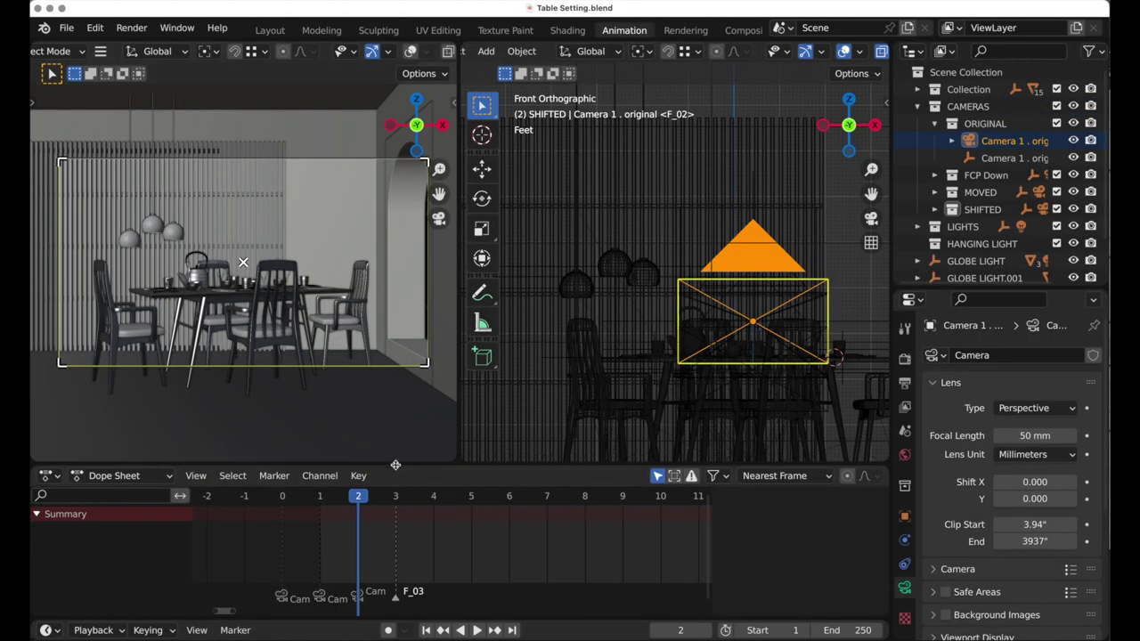
Step: Shrink the Dope Sheet to enlarge the viewports, and switch the wireframe viewport to the left orthographic view
drag(392, 465, 416, 571)
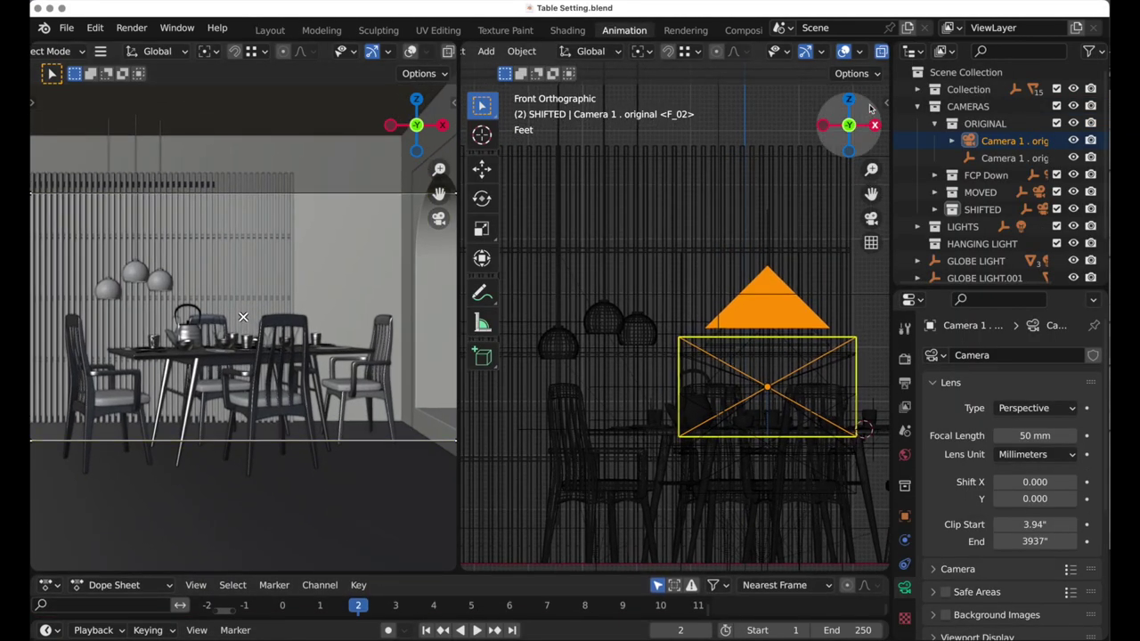
click(825, 126)
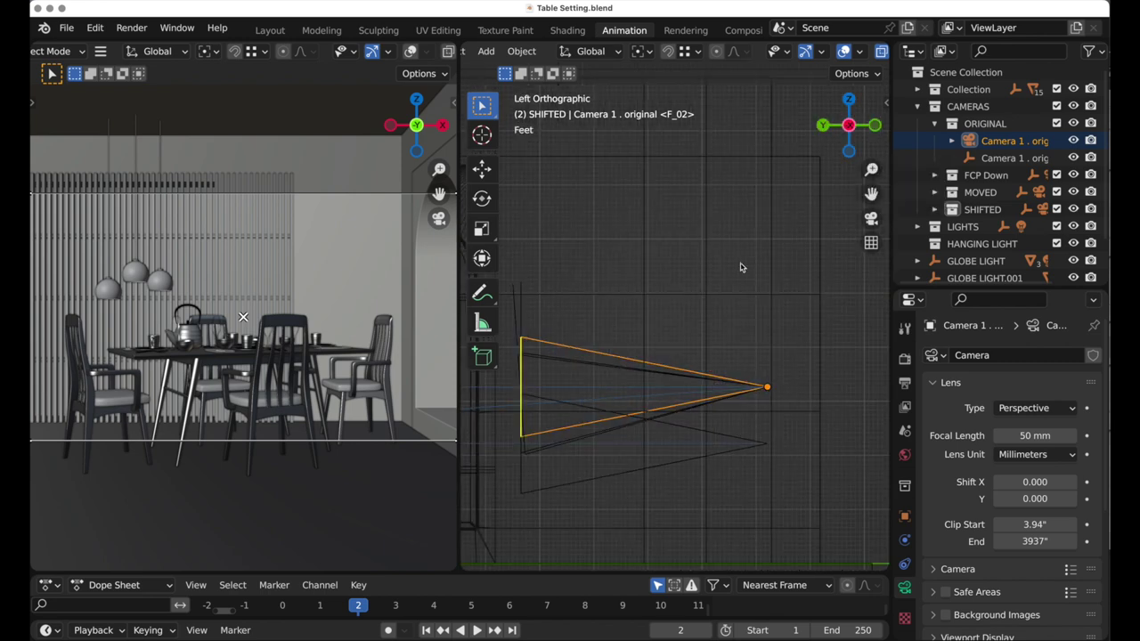
scroll(680, 313, down, 1)
shift+middle_drag(679, 314, 789, 327)
Step: Exclude the FCP Down, MOVED and SHIFTED camera collections from the view layer, leaving ORIGINAL enabled
click(1057, 175)
click(1056, 192)
click(1056, 210)
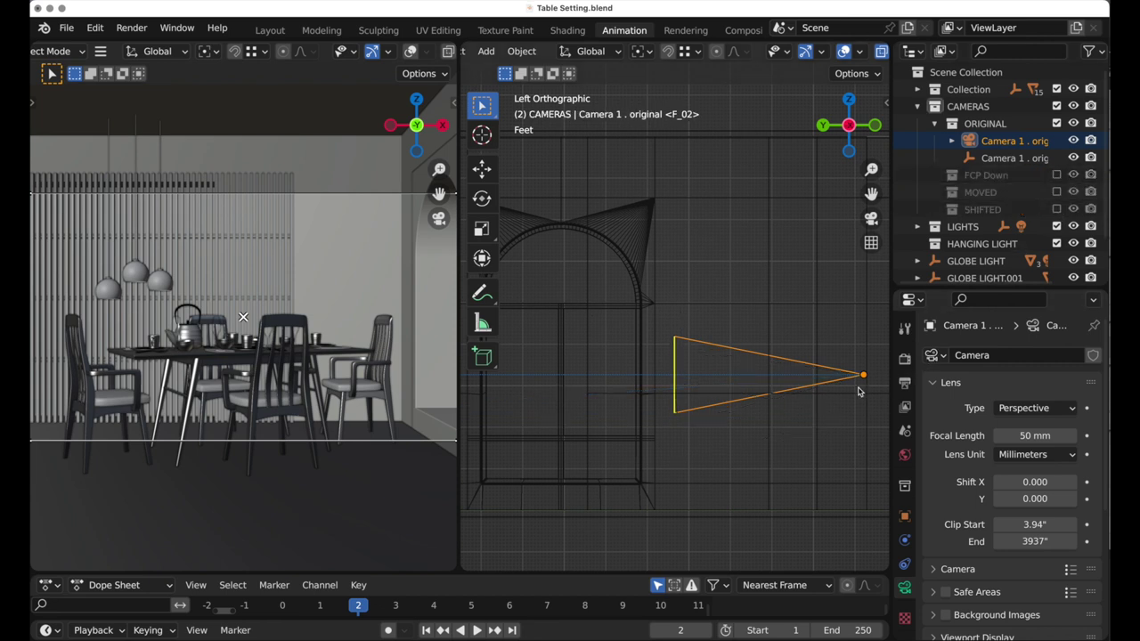
shift+middle_drag(617, 383, 836, 399)
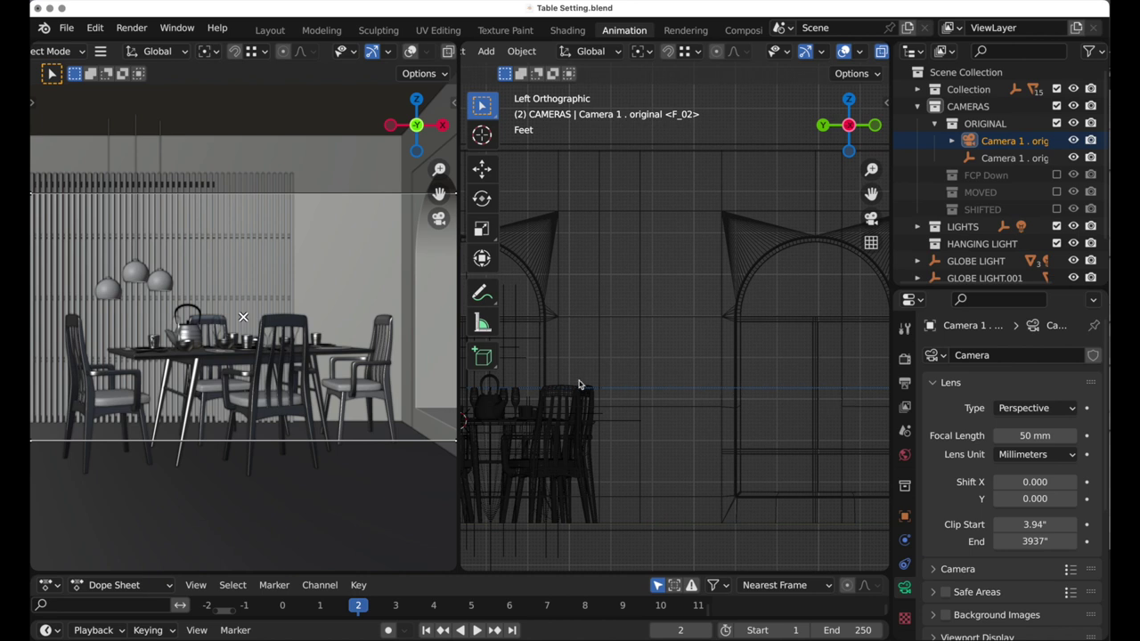
shift+middle_drag(581, 386, 861, 388)
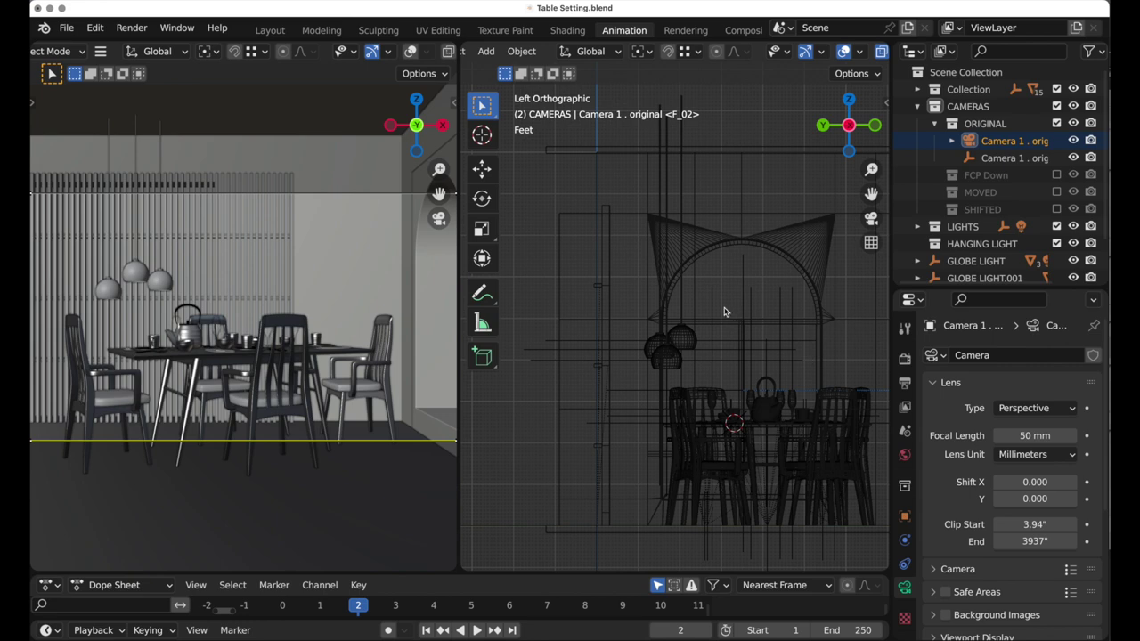
scroll(722, 311, down, 3)
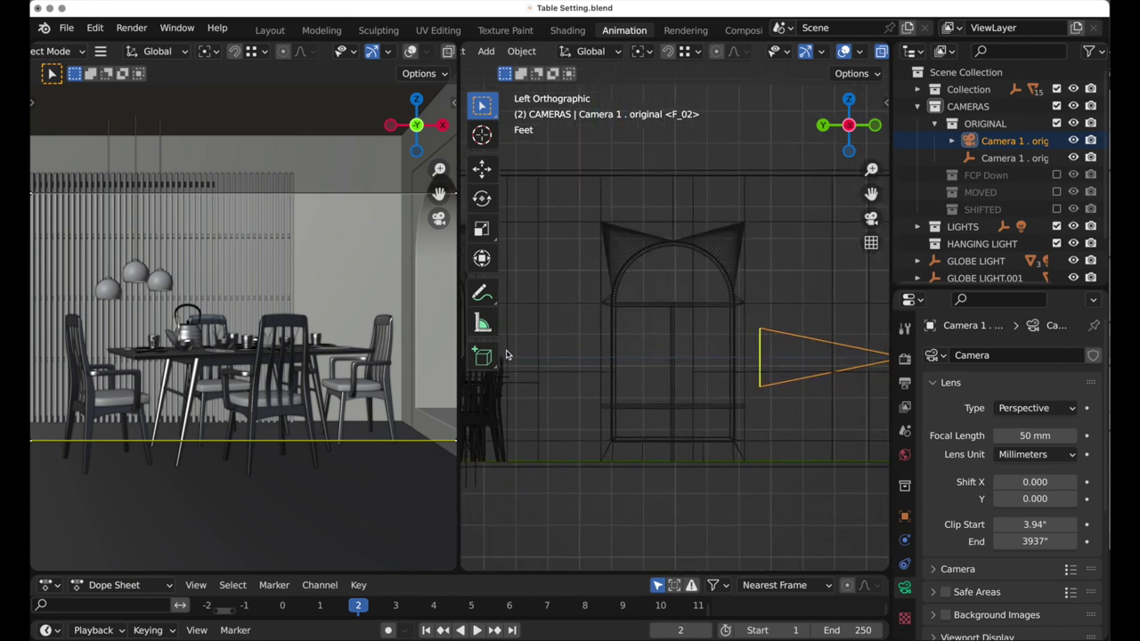
Step: Try lowering the Camera 1 . original Target empty along Z in the left view, and add its camera to the selection
scroll(552, 360, down, 2)
shift+middle_drag(583, 369, 729, 385)
scroll(713, 401, down, 2)
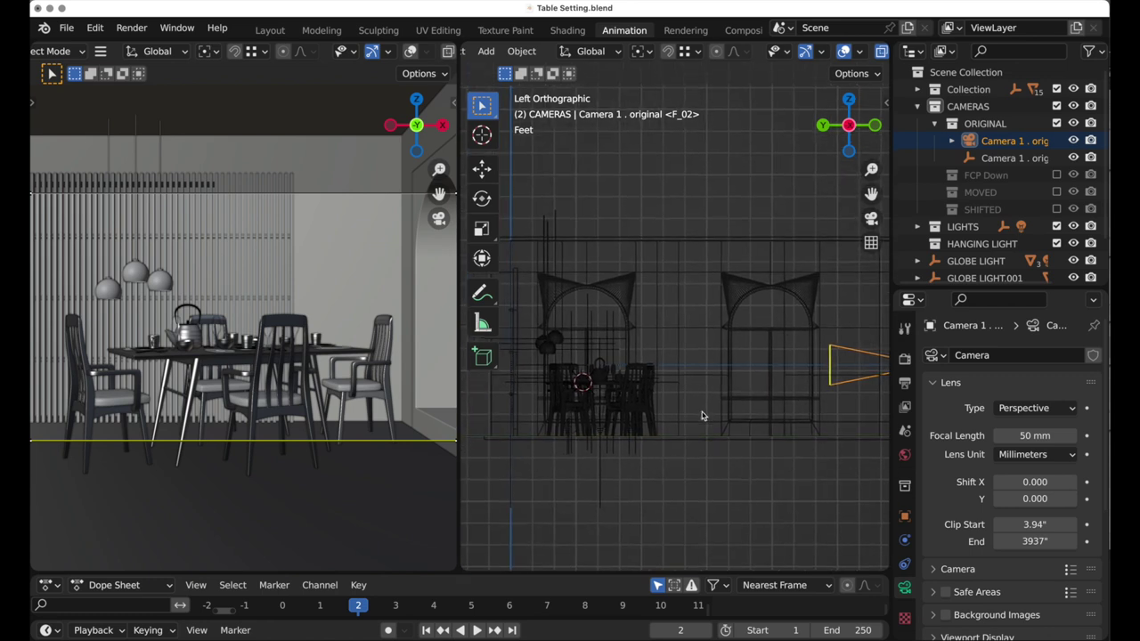
click(1012, 158)
click(482, 168)
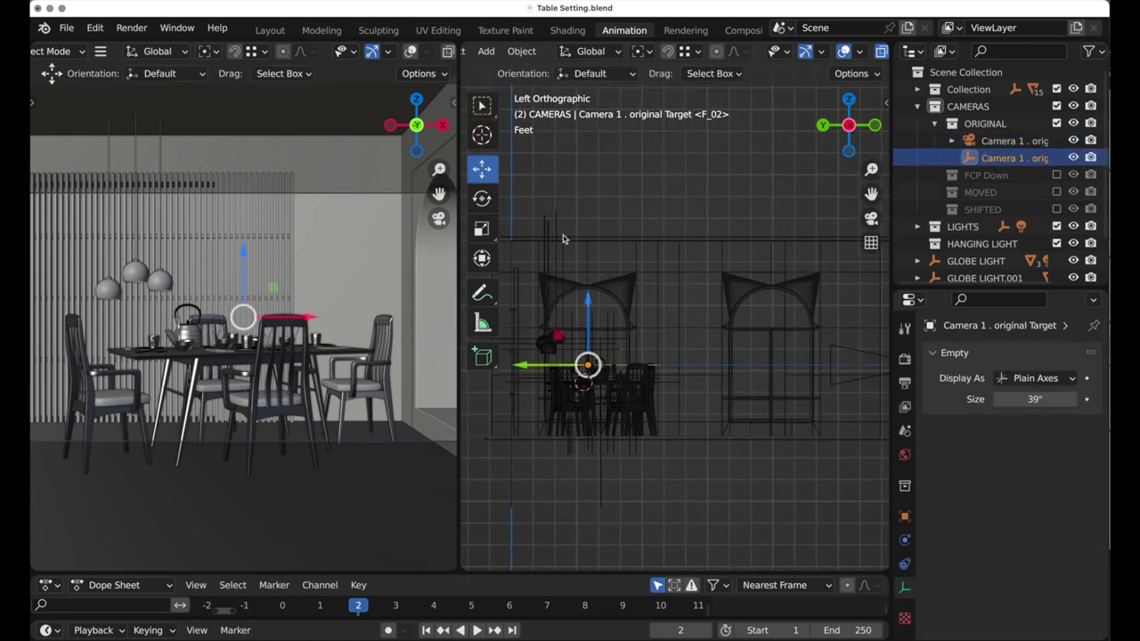
drag(588, 303, 584, 323)
ctrl+click(1005, 145)
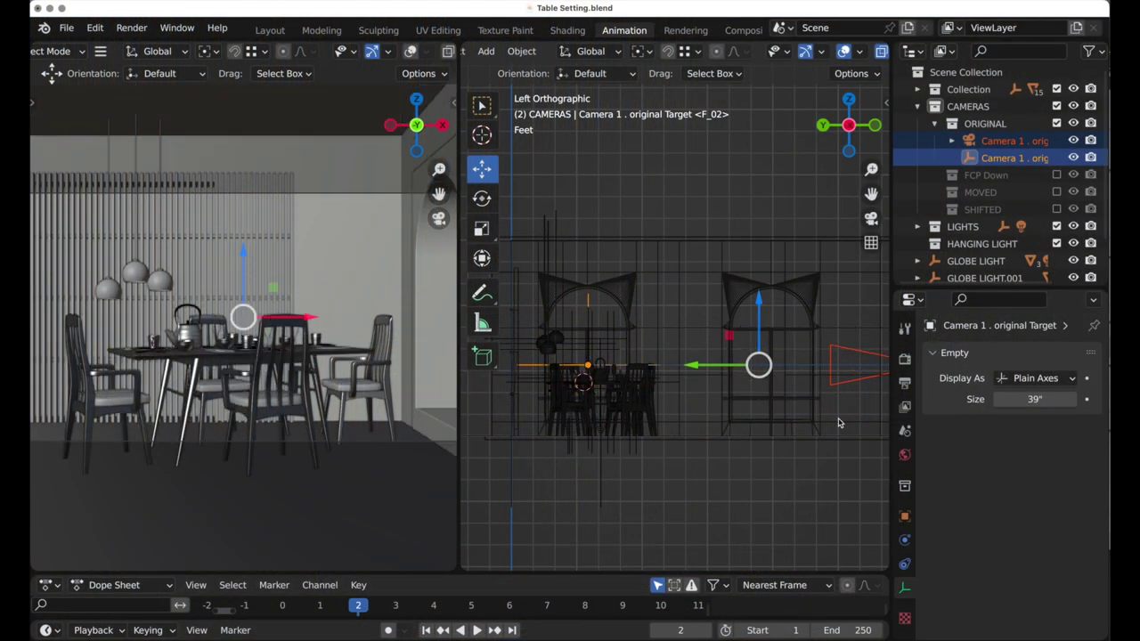
Step: Set the lens Shift Y of Camera 1 . original to -0.1 and display its camera data settings
click(992, 145)
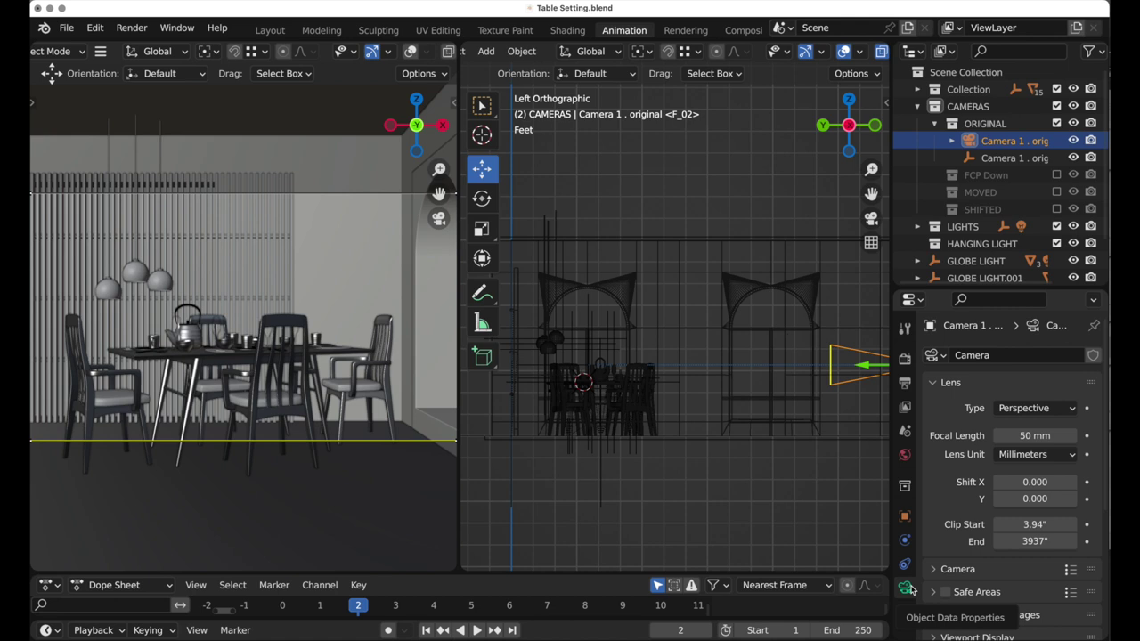
click(1039, 502)
text(-0.1)
key(Return)
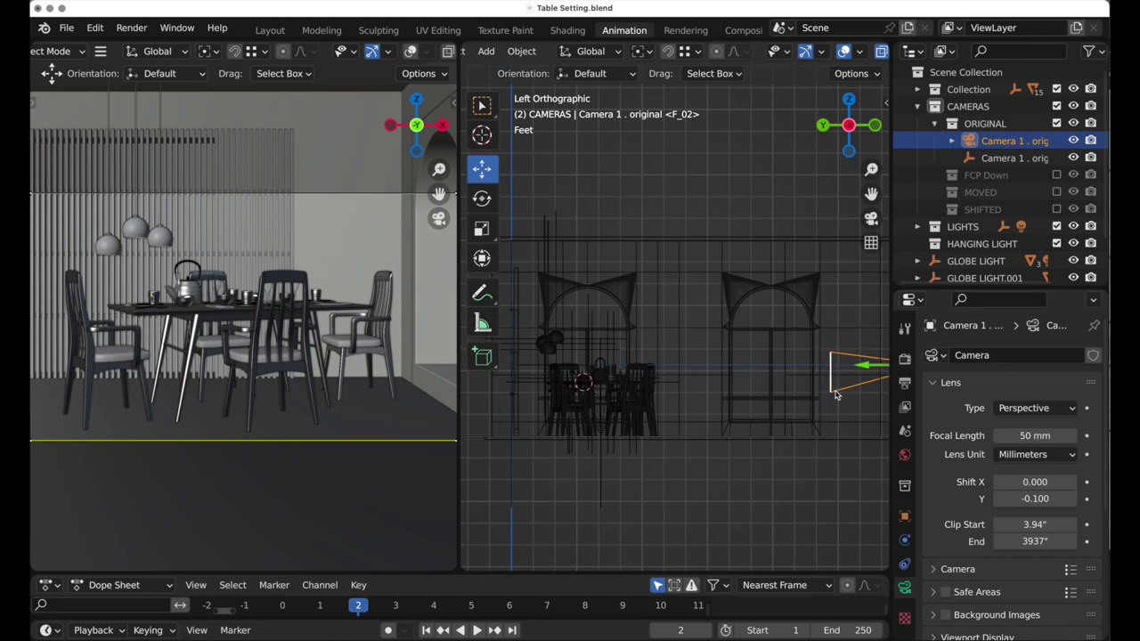
shift+middle_drag(842, 408, 732, 408)
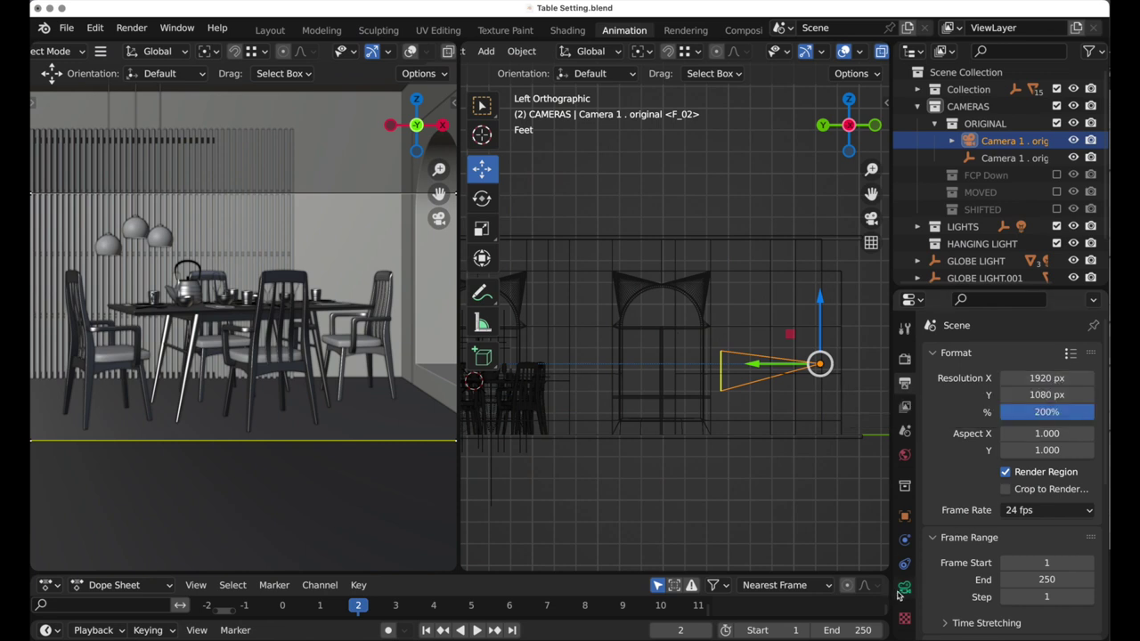
click(905, 587)
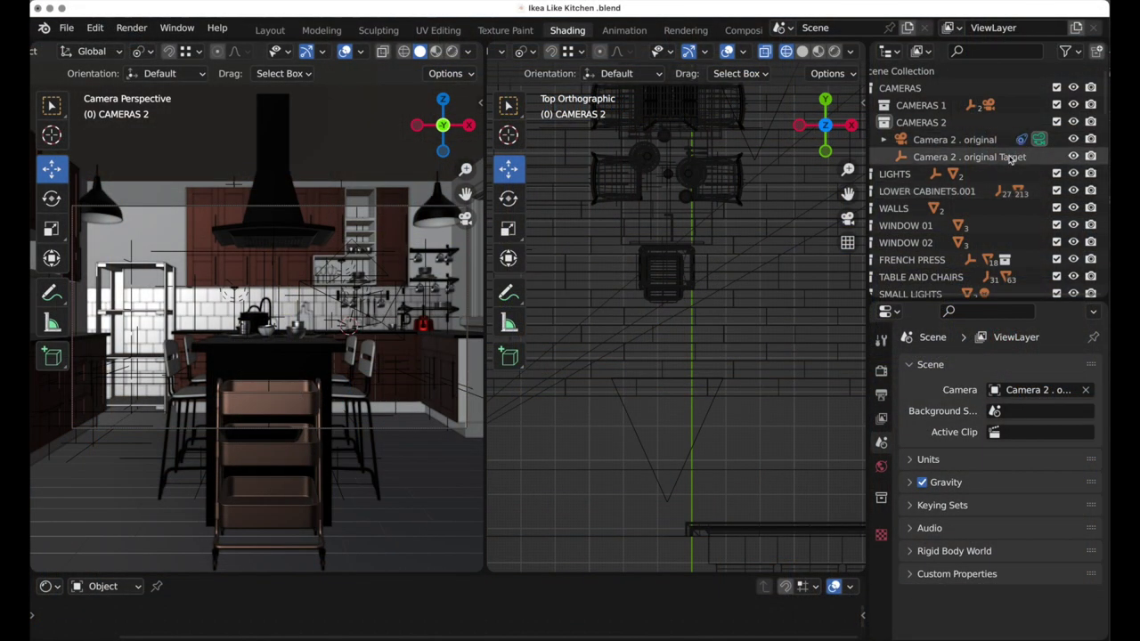
Step: Try shifting the Camera 2 . original Target empty in the negative X direction, alone and together with its camera
click(1013, 156)
drag(734, 179, 707, 175)
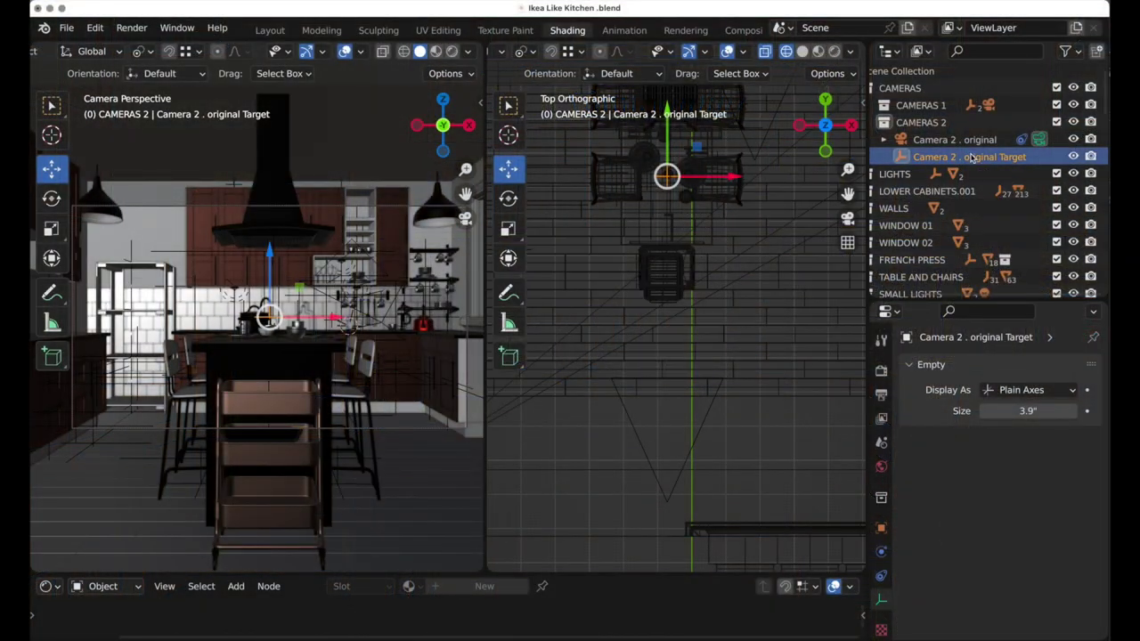
ctrl+click(967, 140)
drag(733, 182, 702, 178)
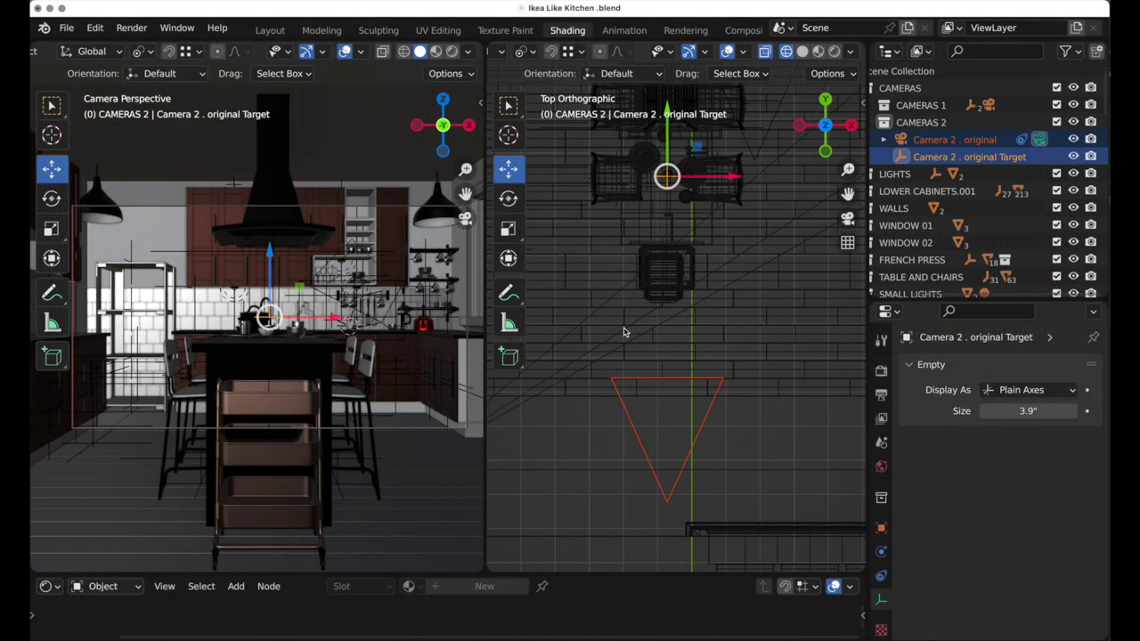
Step: Set the lens Shift X of Camera 2 . original to -0.1
click(921, 144)
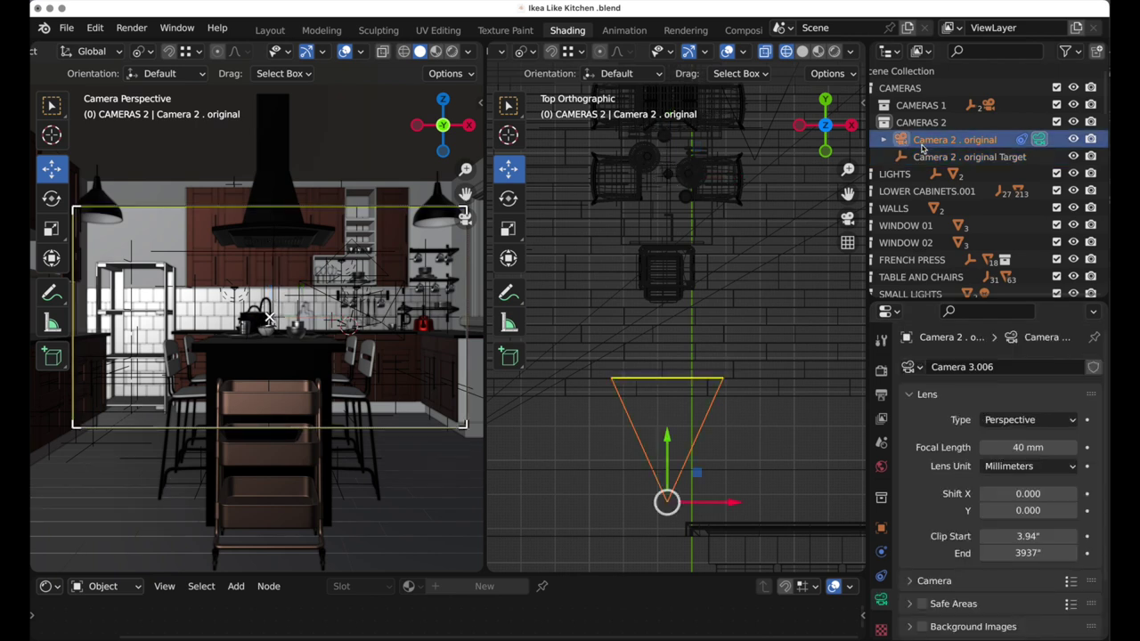
click(1029, 499)
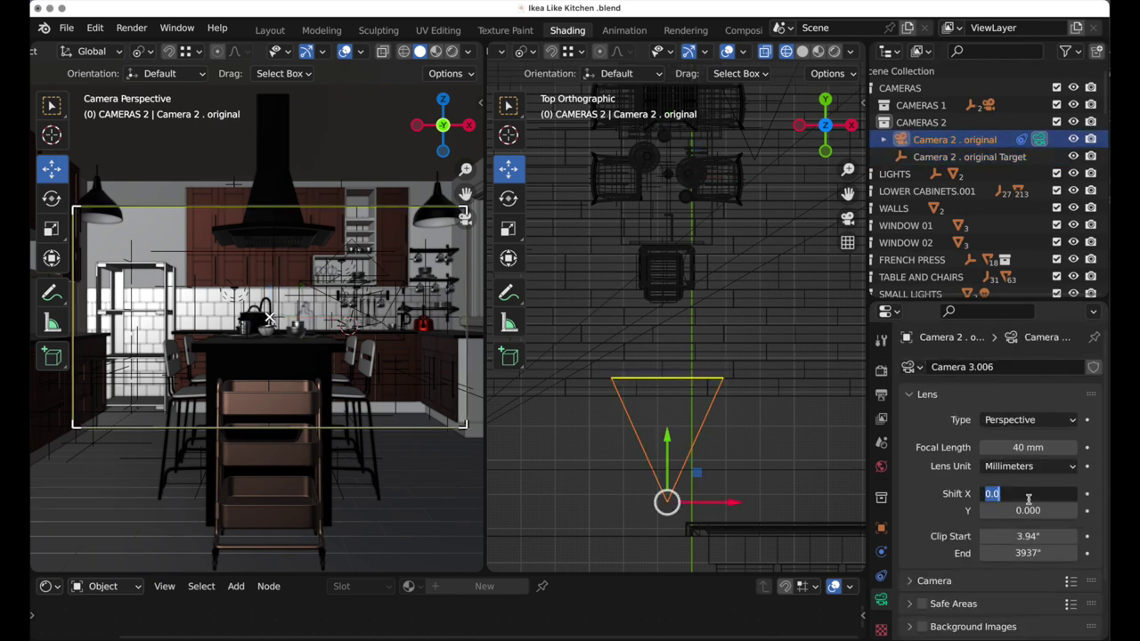
text(-0.1)
key(Return)
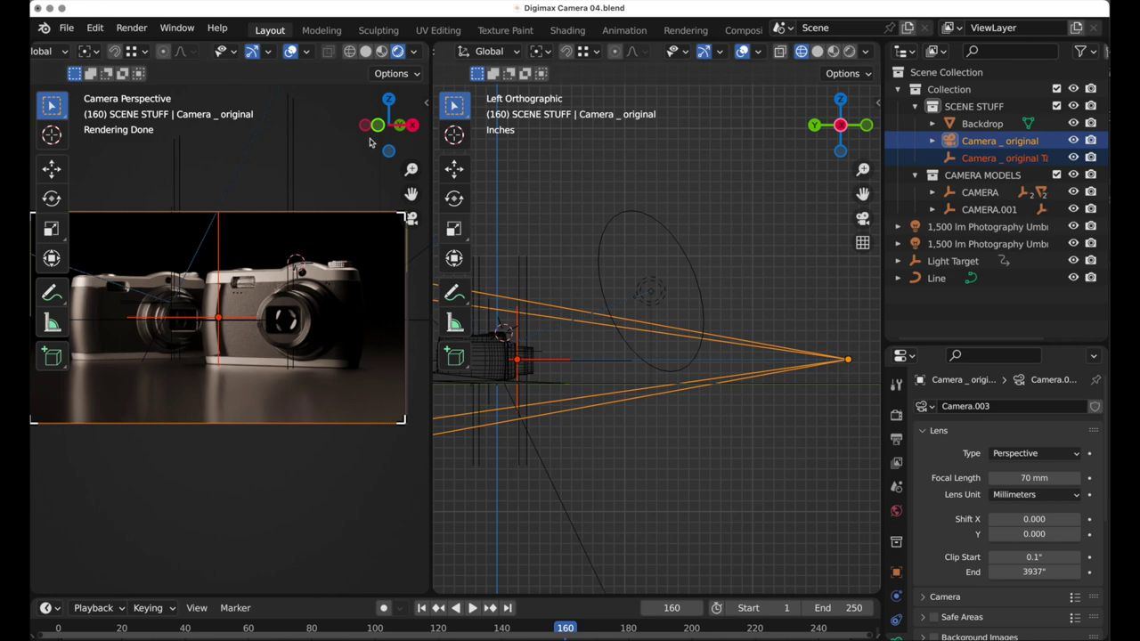
Step: Show the camera view in wireframe and raise Camera _ original together with its target about 1.68 inches along Z
click(349, 51)
scroll(510, 334, up, 8)
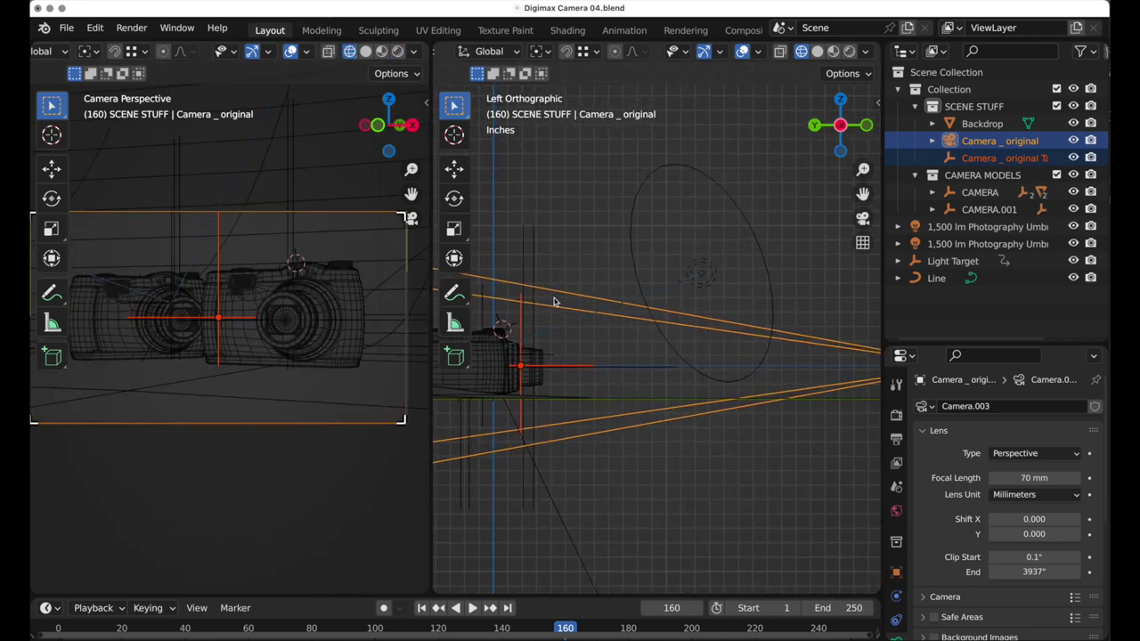
shift+middle_drag(577, 339, 656, 351)
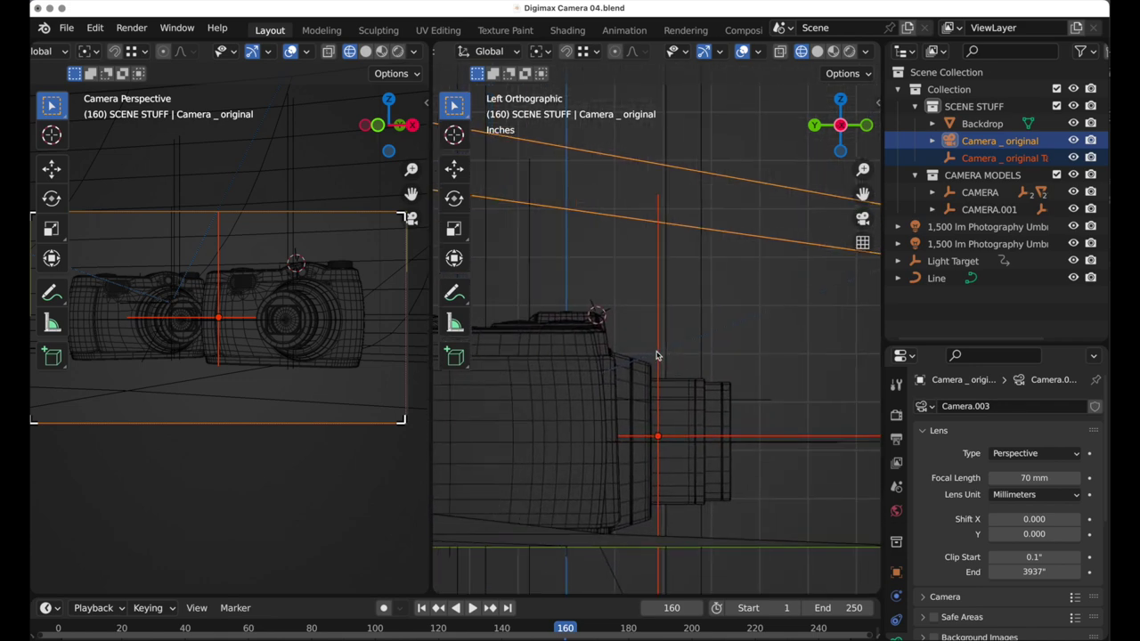
key(g)
key(z)
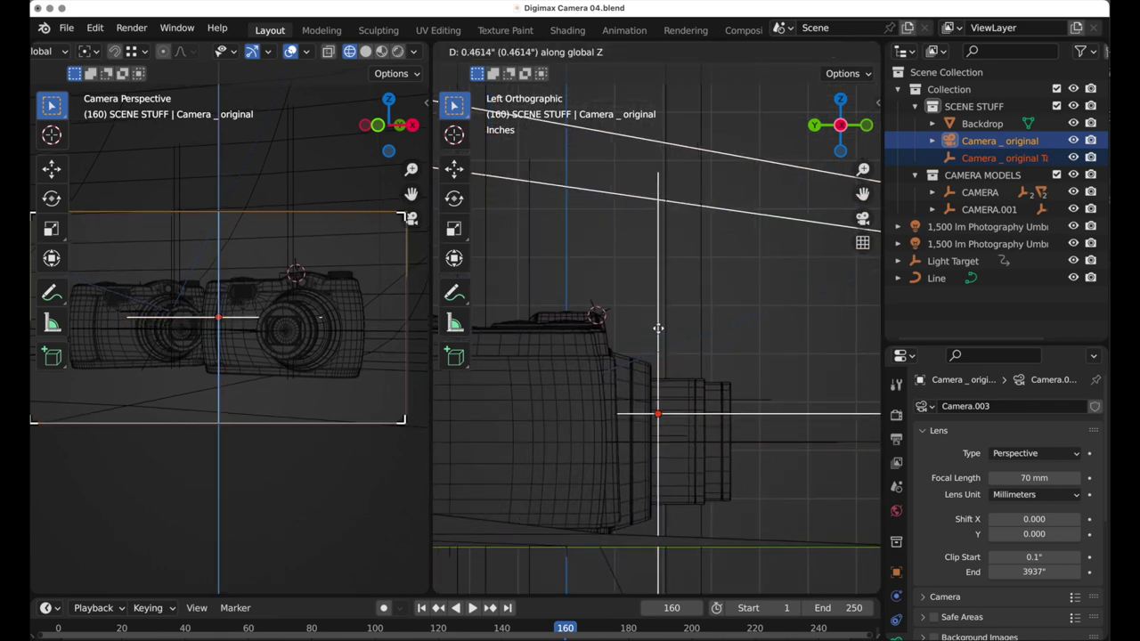
click(656, 270)
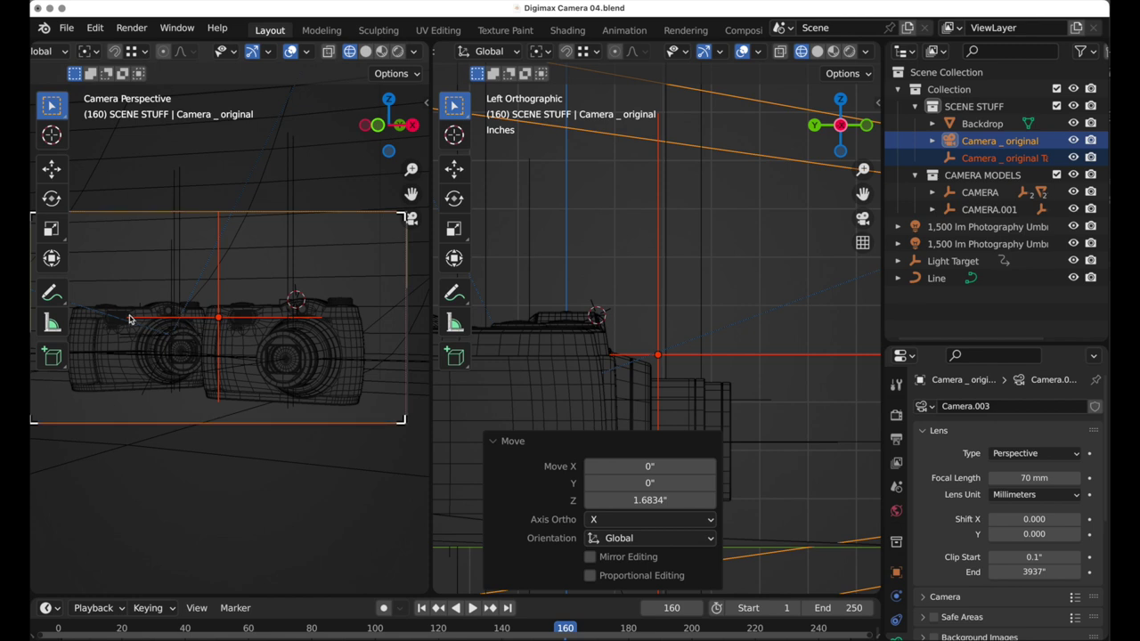
Step: Select only Camera _ original and set its lens Shift Y to -0.1
click(978, 143)
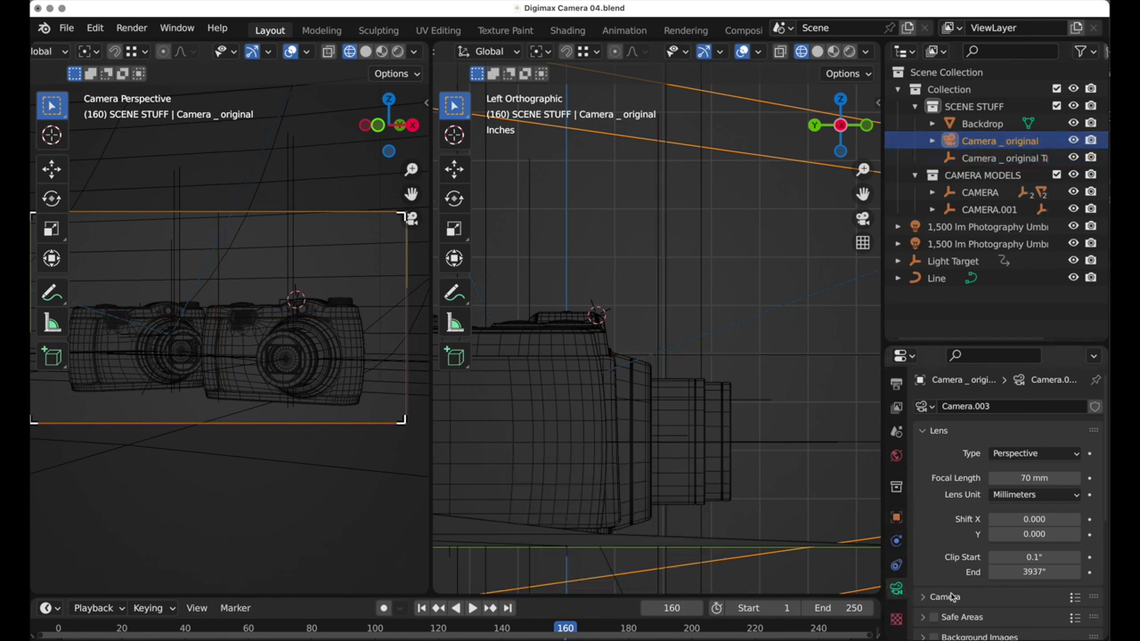
click(1042, 534)
text(-0.1)
key(Return)
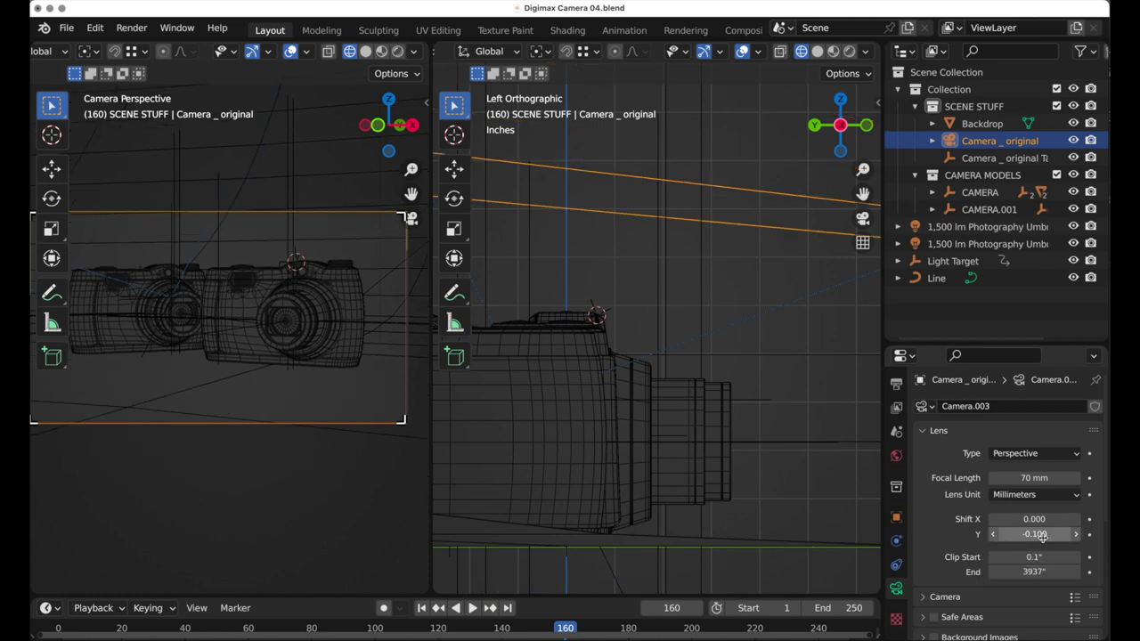